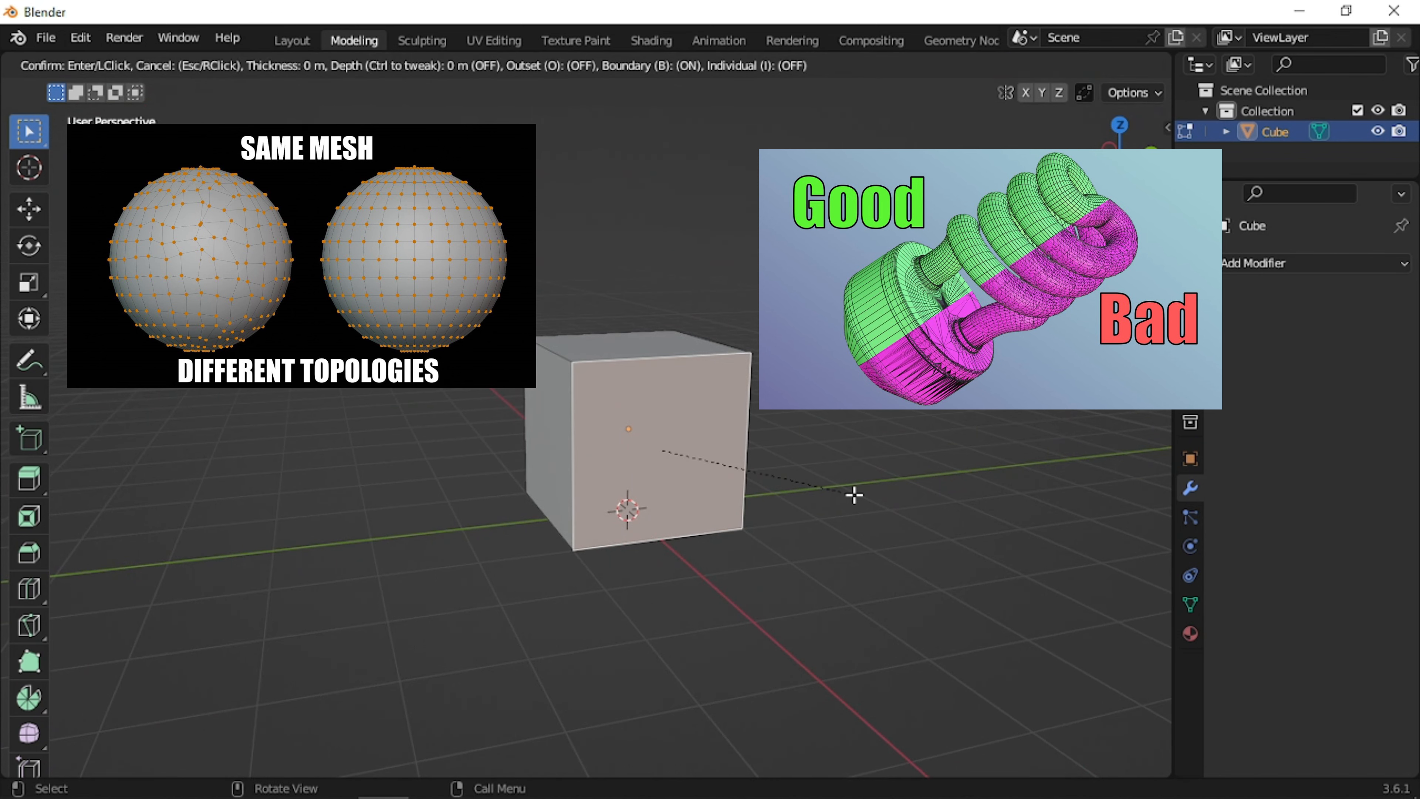
Inset the cube's selected front face and extrude the inner face outward into a smaller block
click(832, 492)
middle_drag(727, 485, 785, 500)
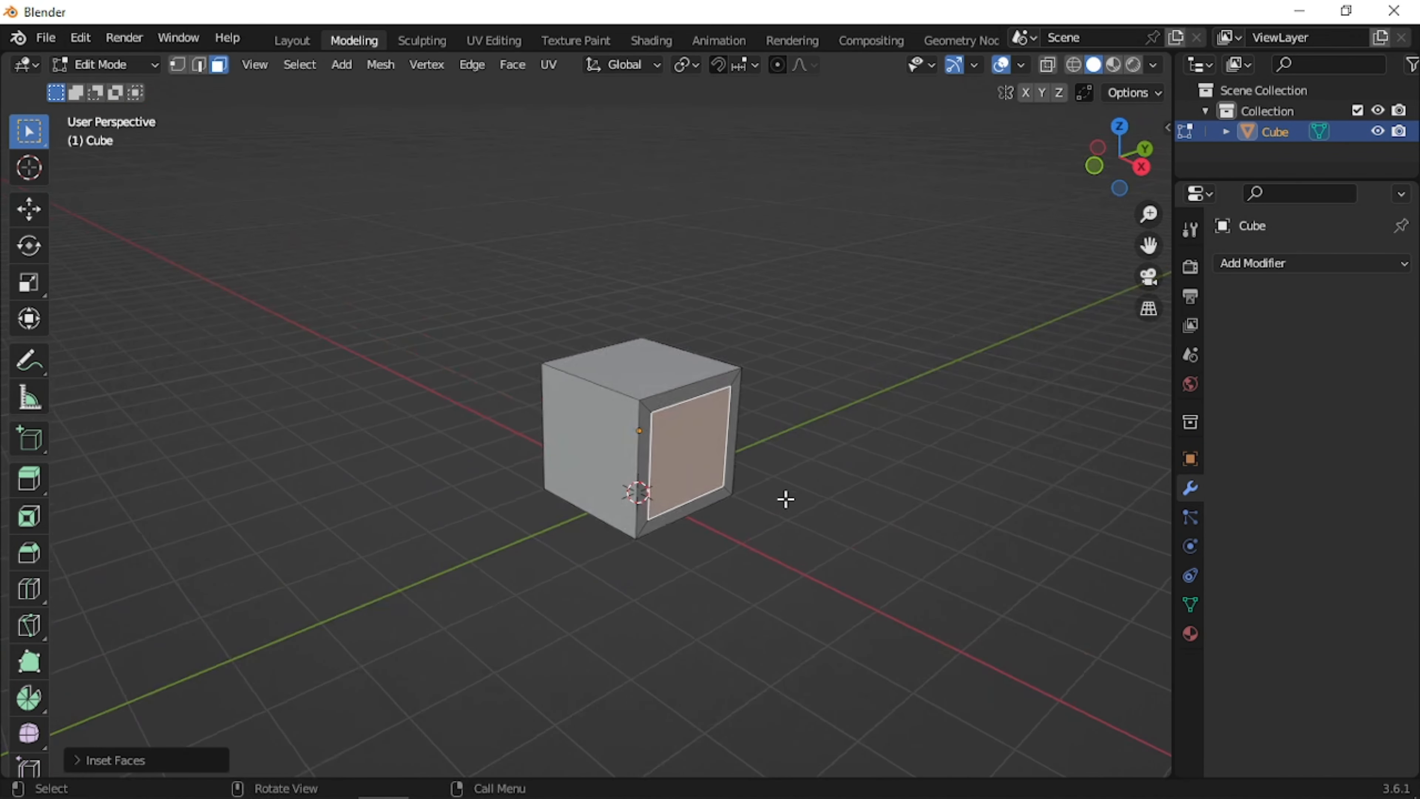
key(e)
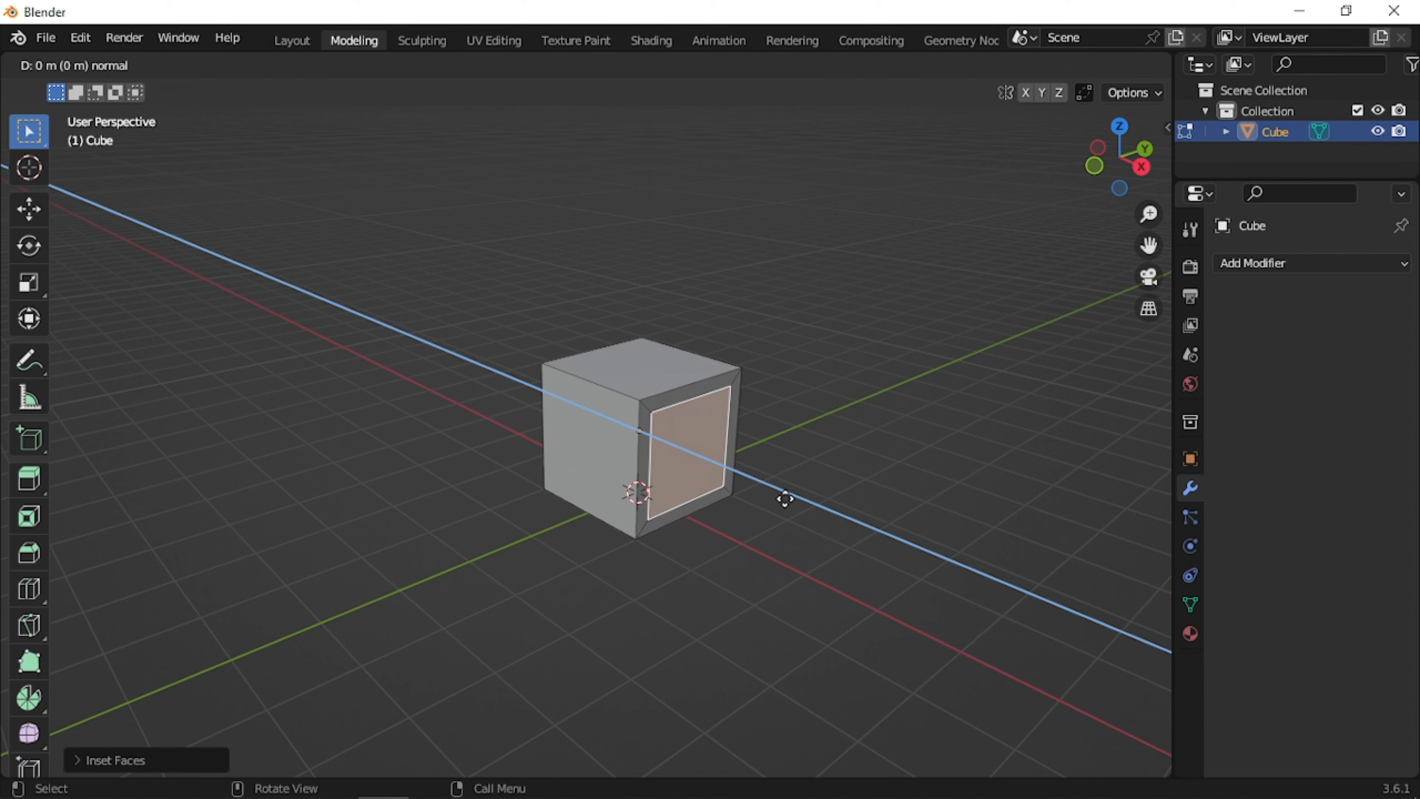
click(888, 507)
middle_drag(856, 488, 808, 487)
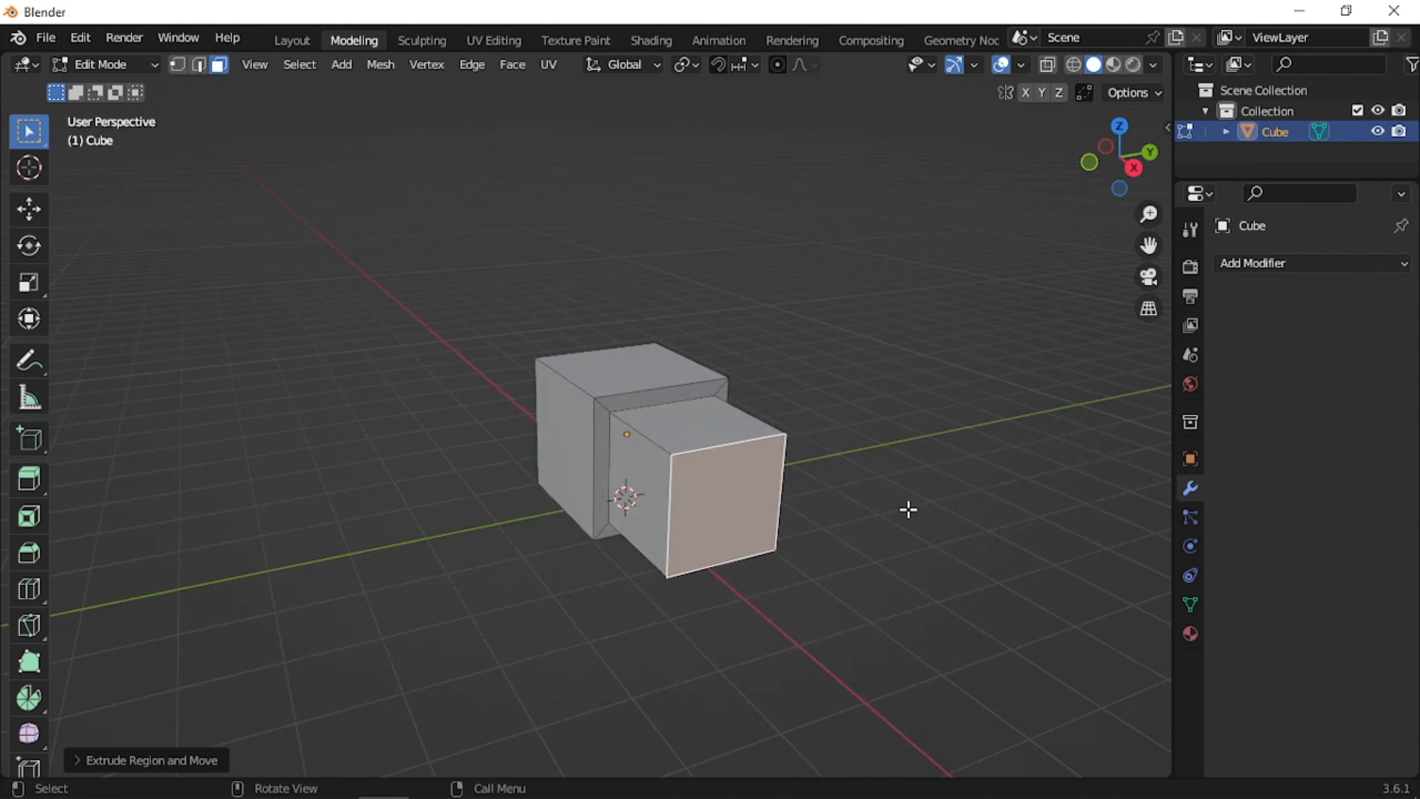
Inset the end face of the extruded block about 0.2 m and extrude it about 0.6 m into a third, narrower block
key(i)
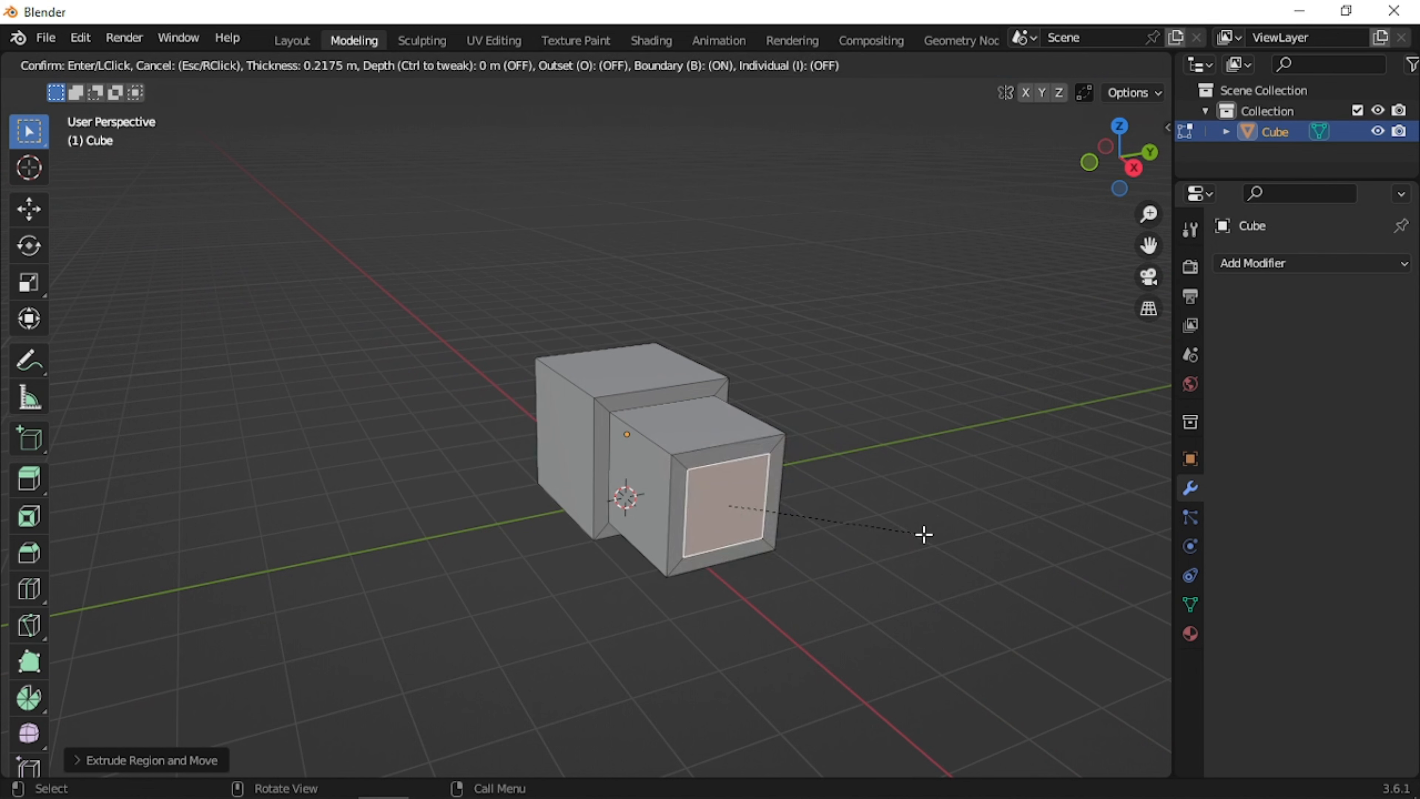
click(917, 534)
middle_drag(821, 514, 848, 540)
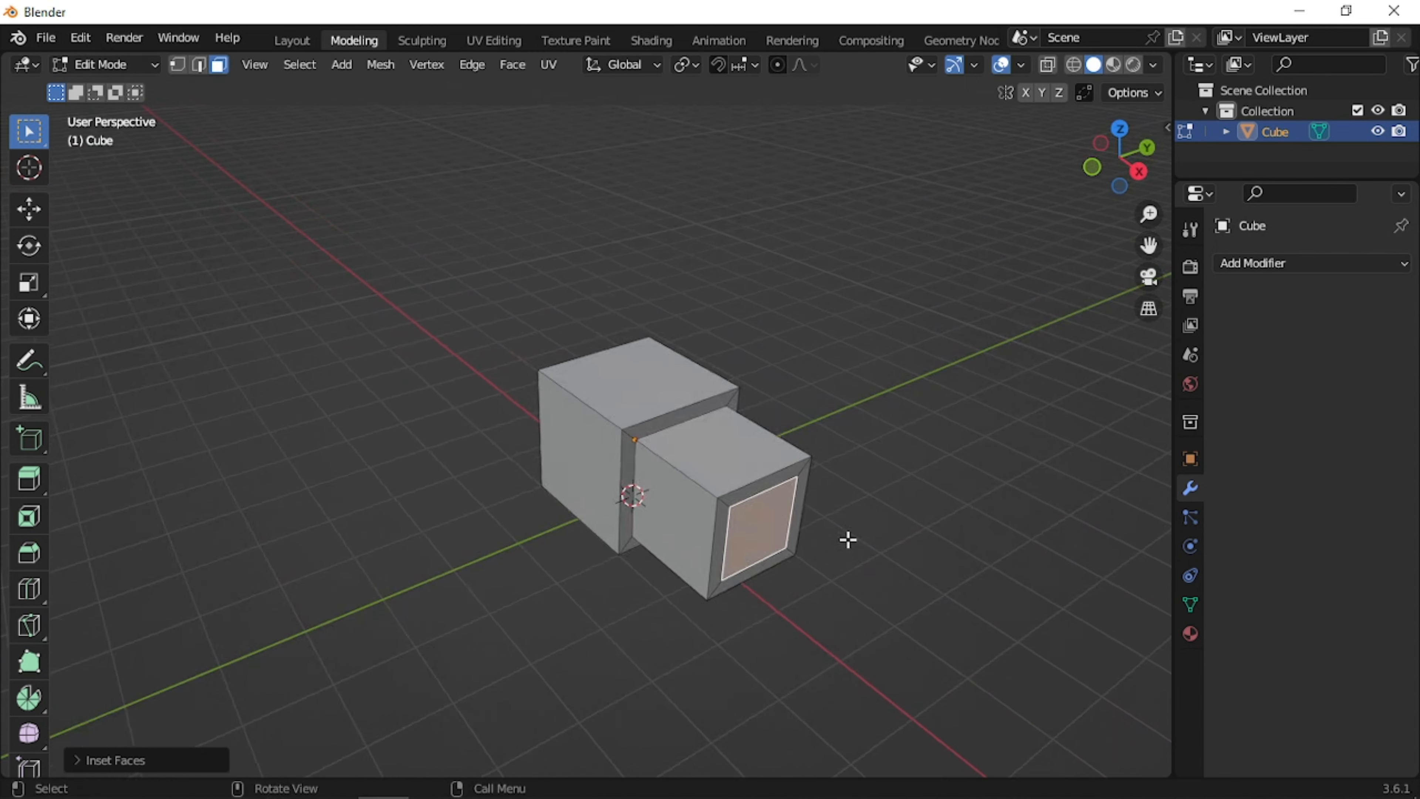
key(e)
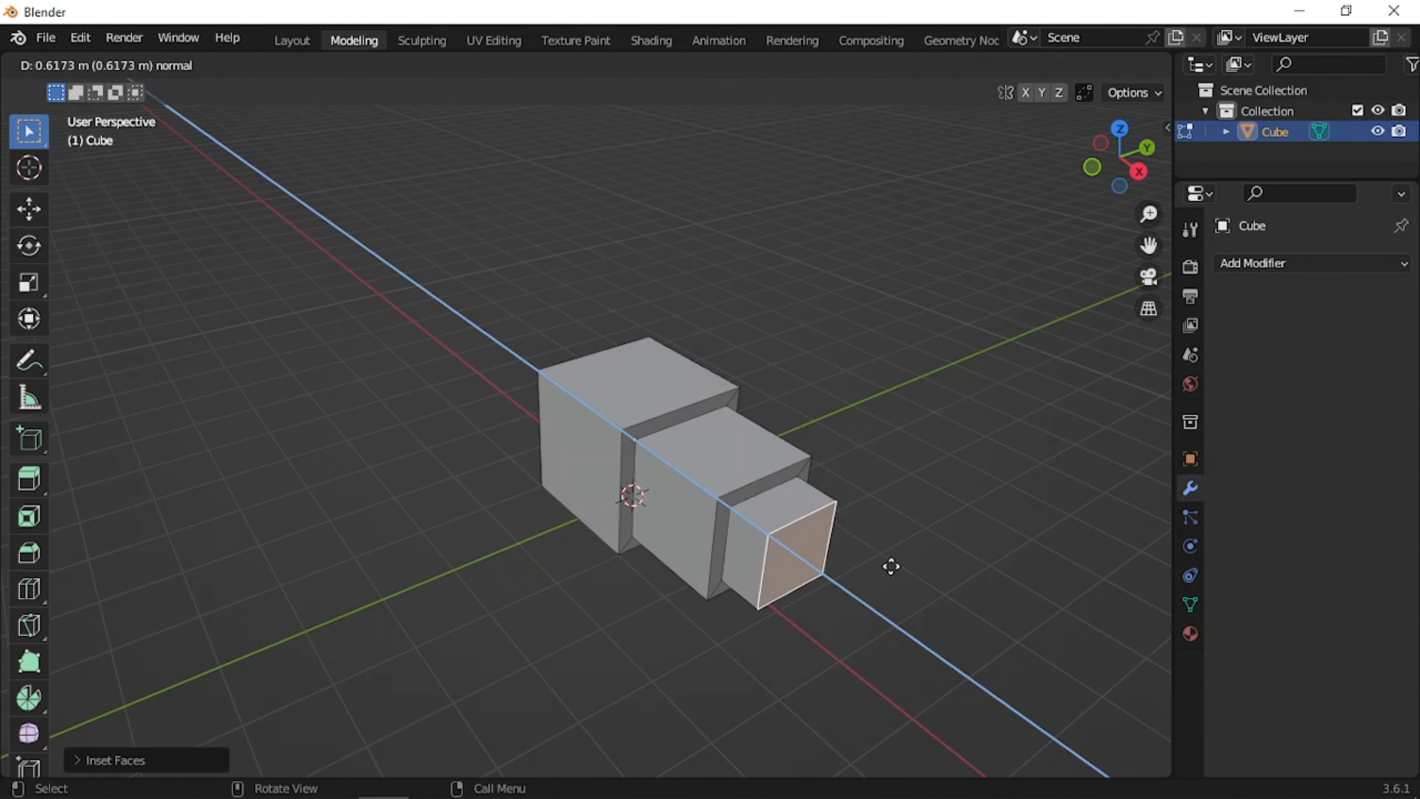
click(834, 506)
middle_drag(834, 506, 676, 545)
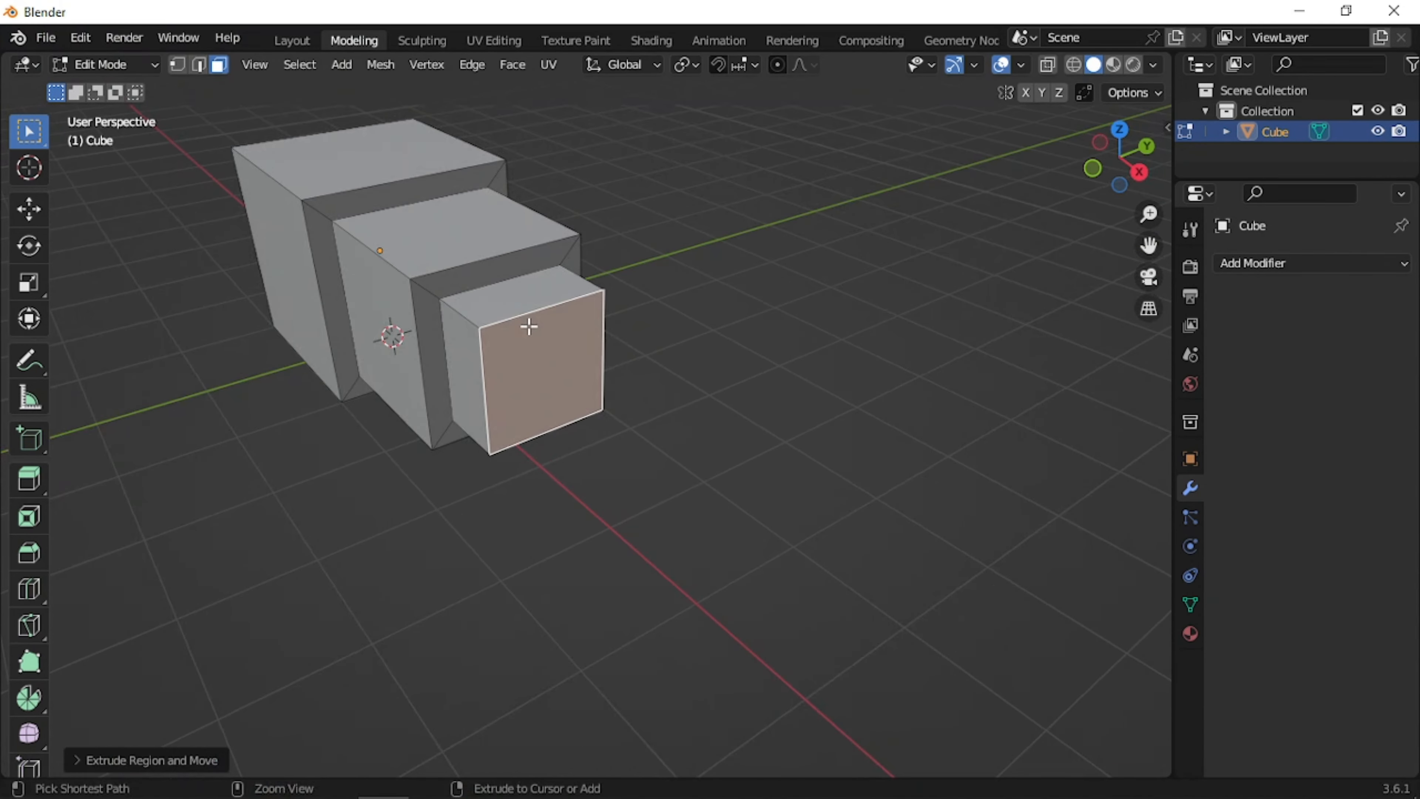
Add four evenly spaced loop cuts running lengthwise through all three blocks
key(ctrl+r)
scroll(529, 327, up, 3)
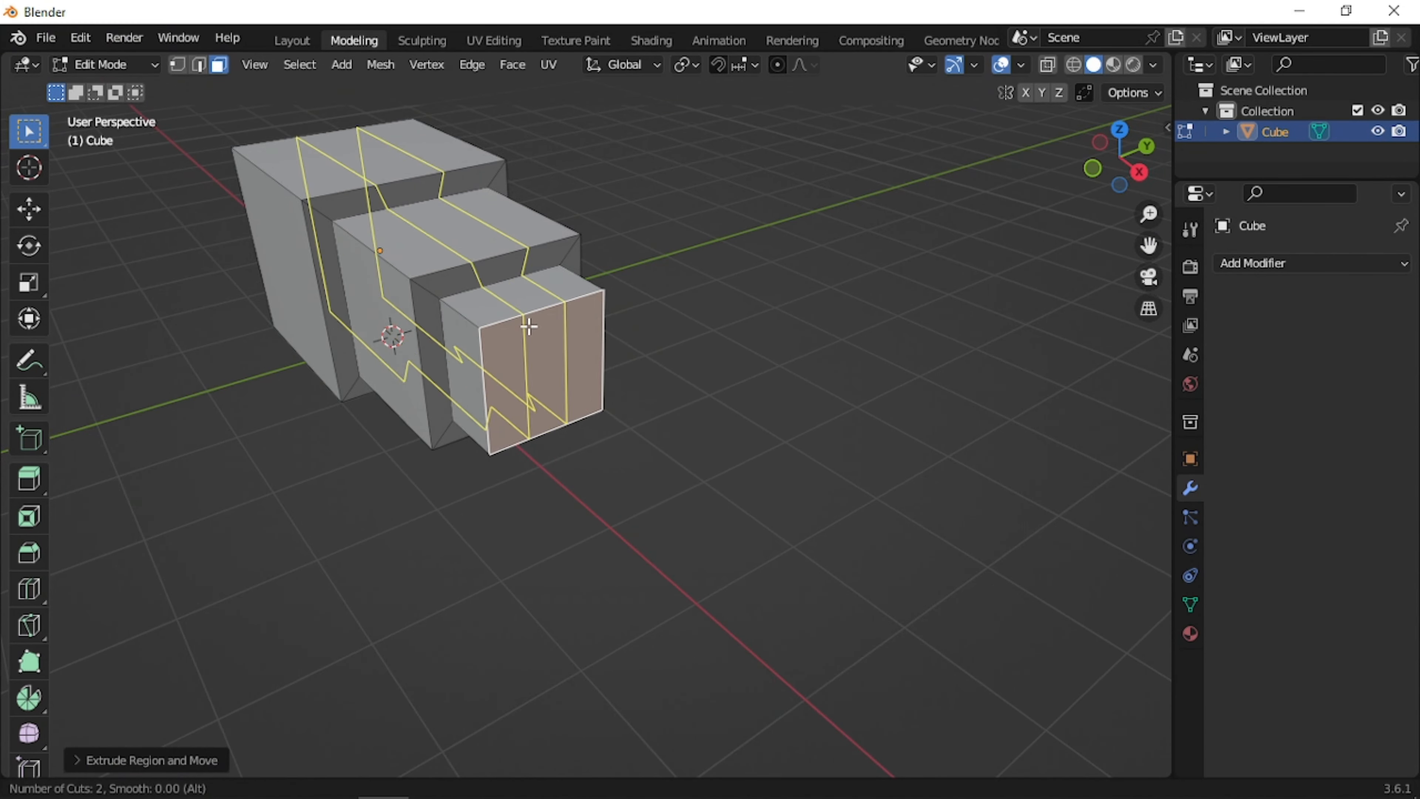
click(528, 327)
click(529, 327)
middle_drag(530, 320, 621, 352)
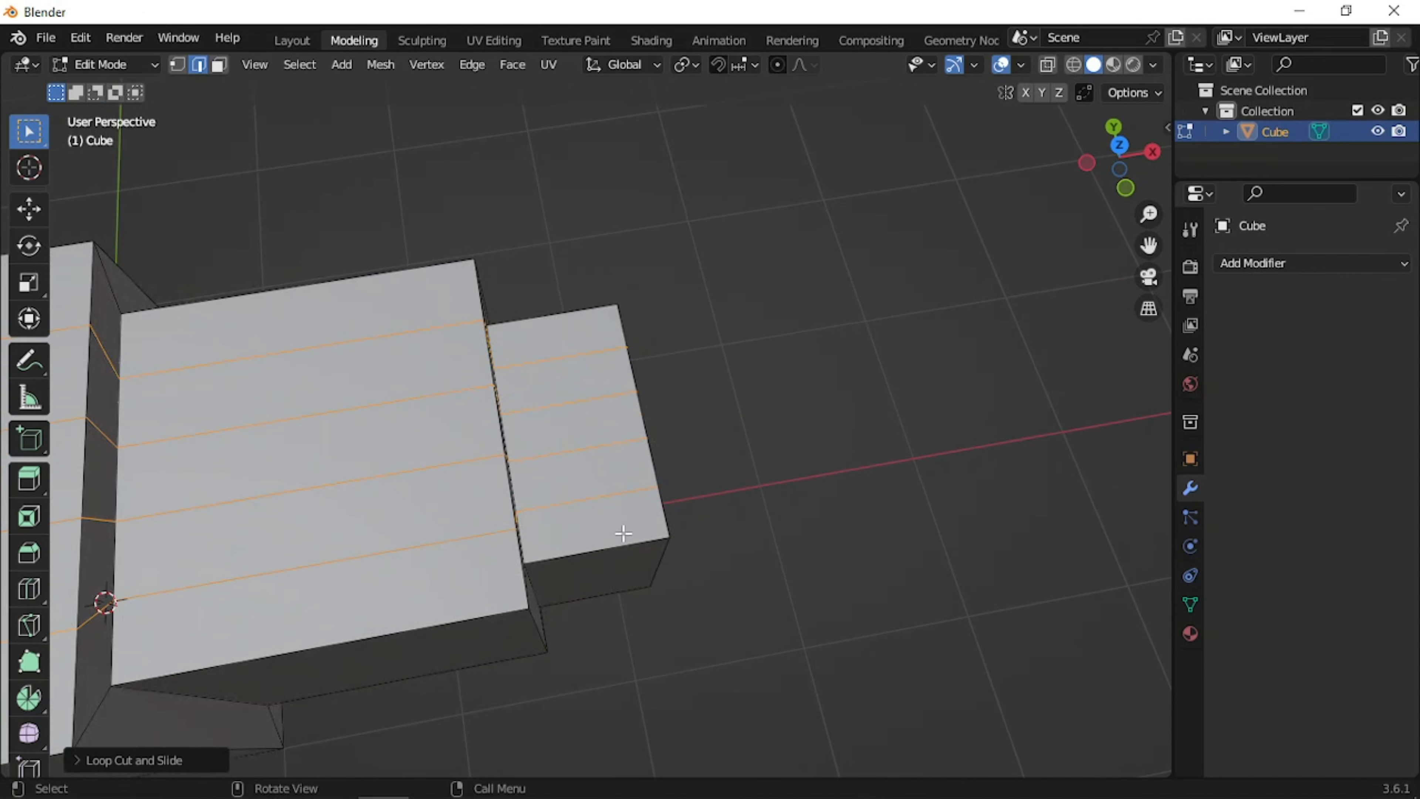
Extrude the first, third and fifth vertical strips of the narrowest block's end face outward to form three prongs
middle_drag(668, 503, 593, 318)
click(592, 317)
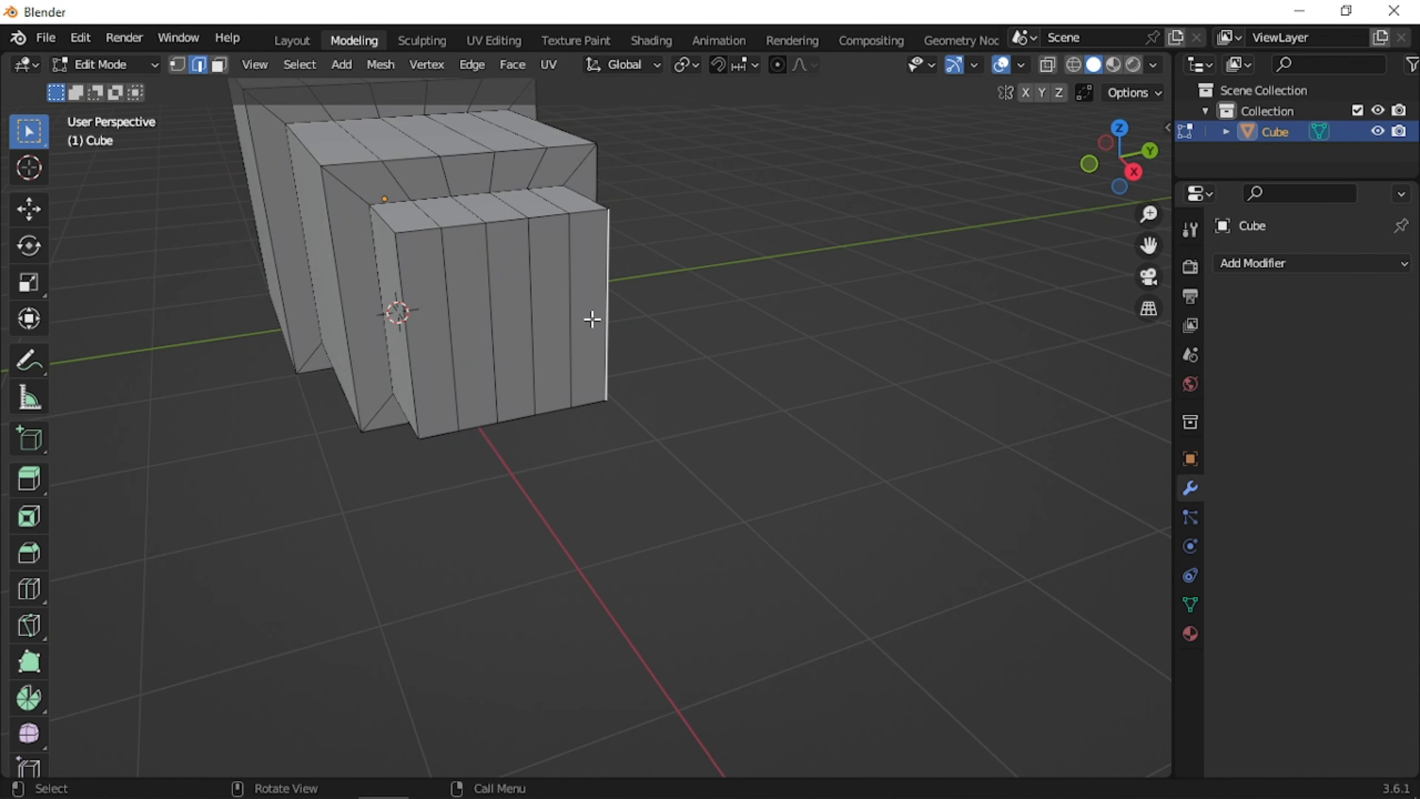
key(3)
click(592, 319)
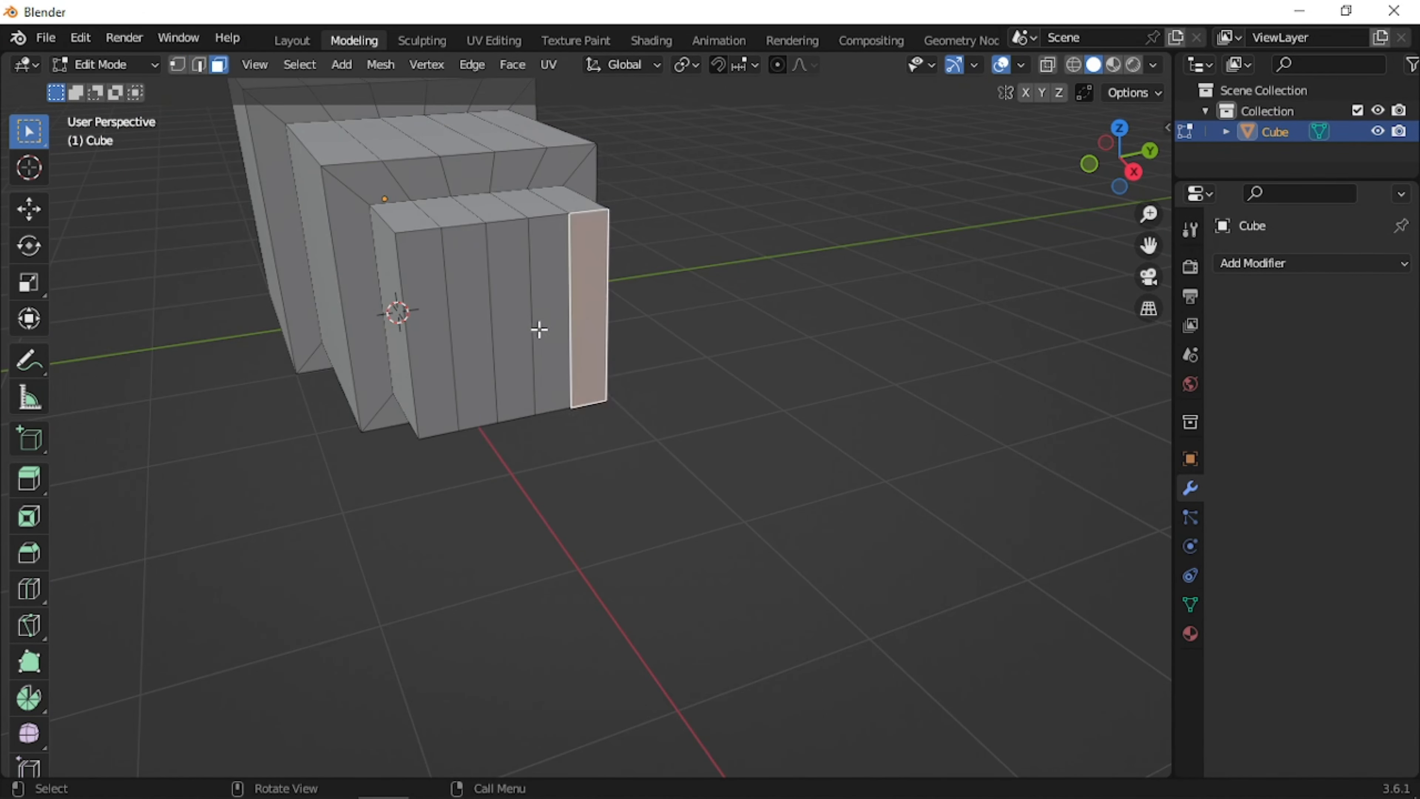
shift+click(517, 327)
shift+click(437, 340)
middle_drag(508, 360, 571, 369)
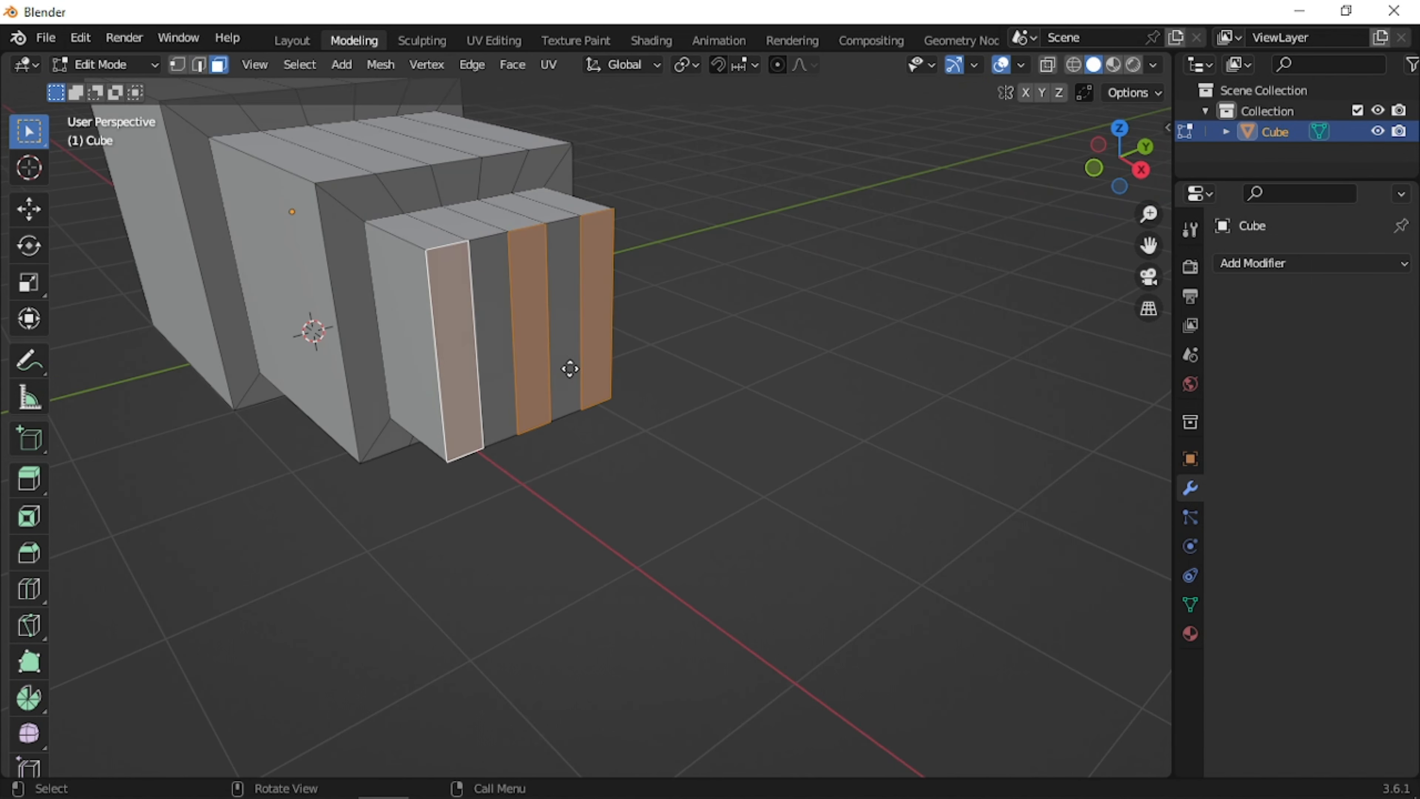
key(e)
click(617, 384)
scroll(638, 412, down, 3)
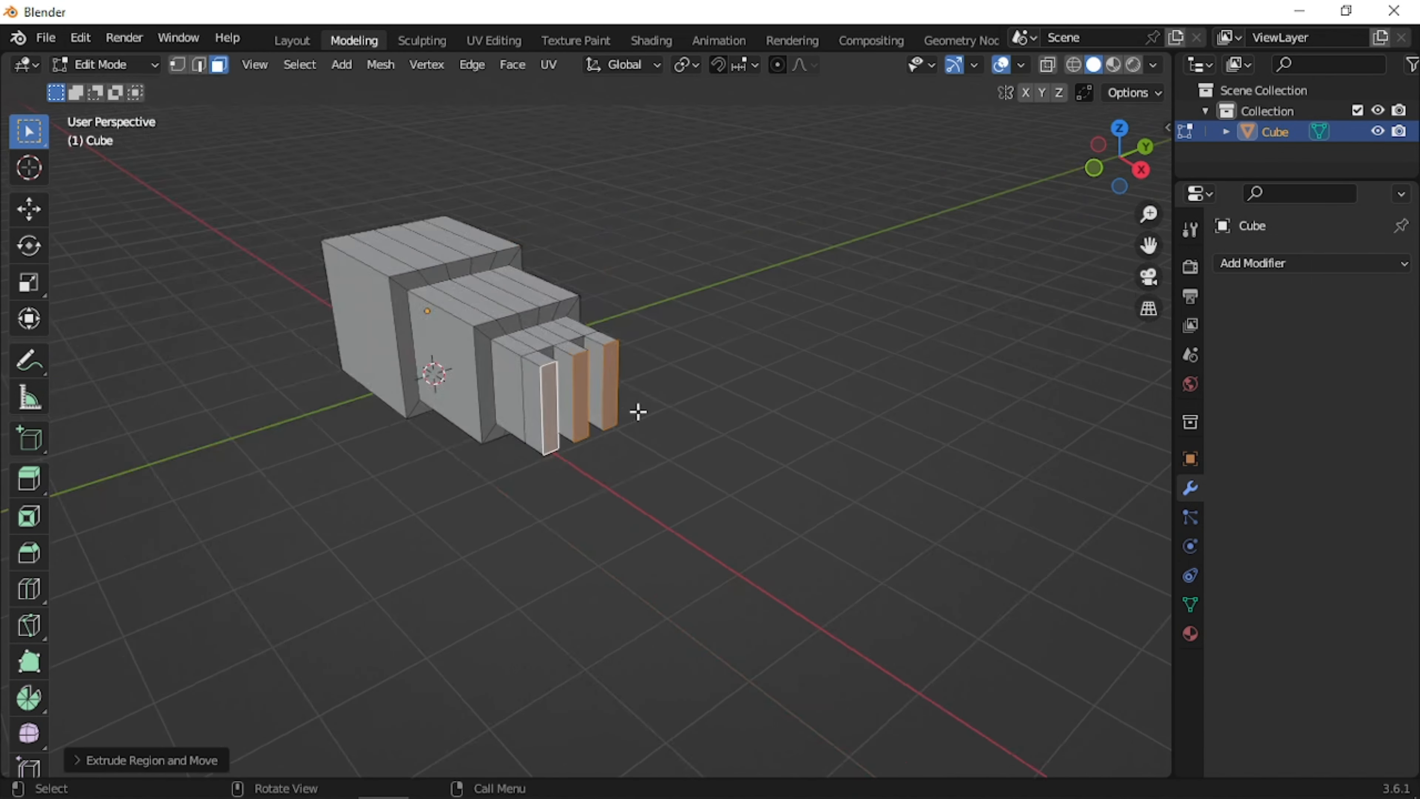
Add one centered crosswise loop cut around the narrowest block, behind the three prongs
middle_drag(637, 412, 707, 409)
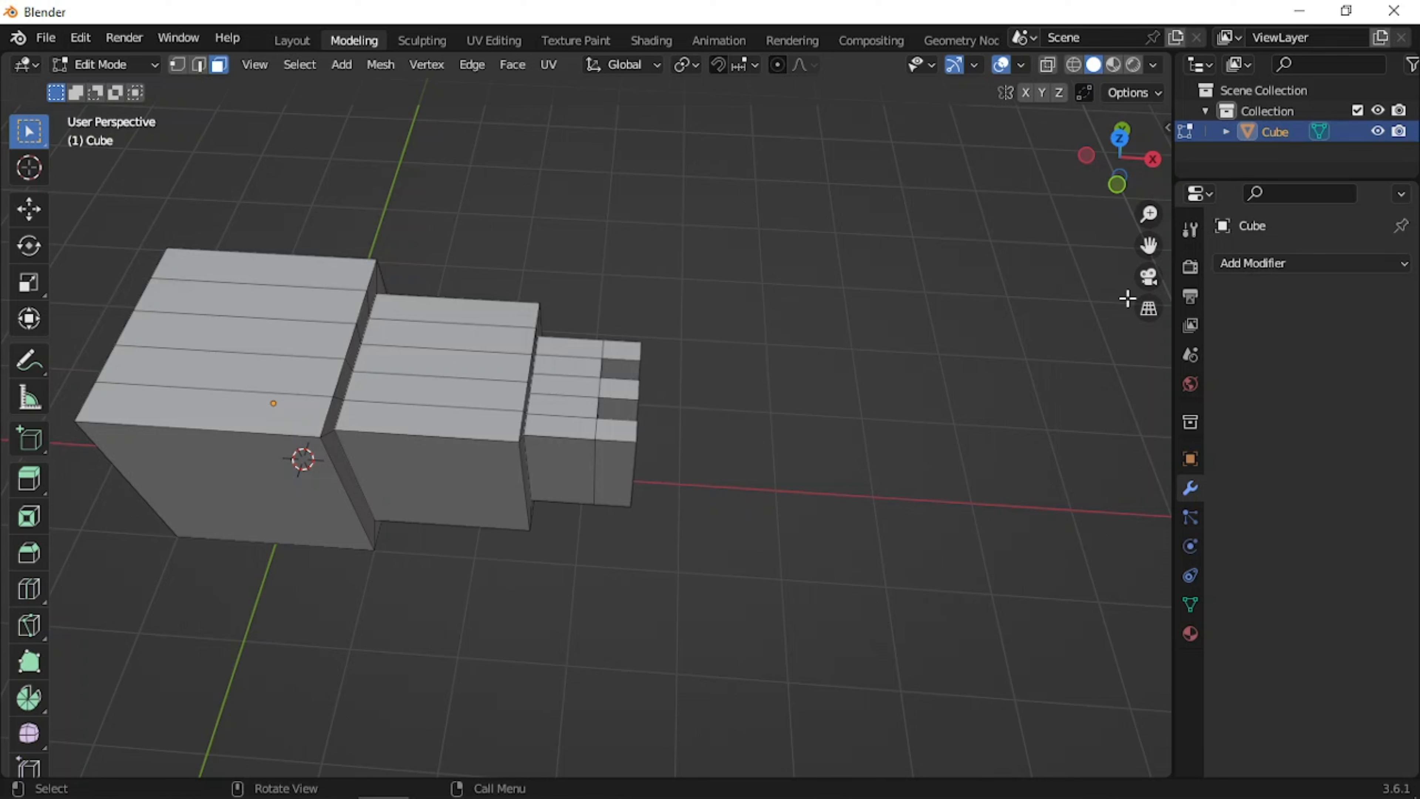
drag(1149, 245, 1252, 247)
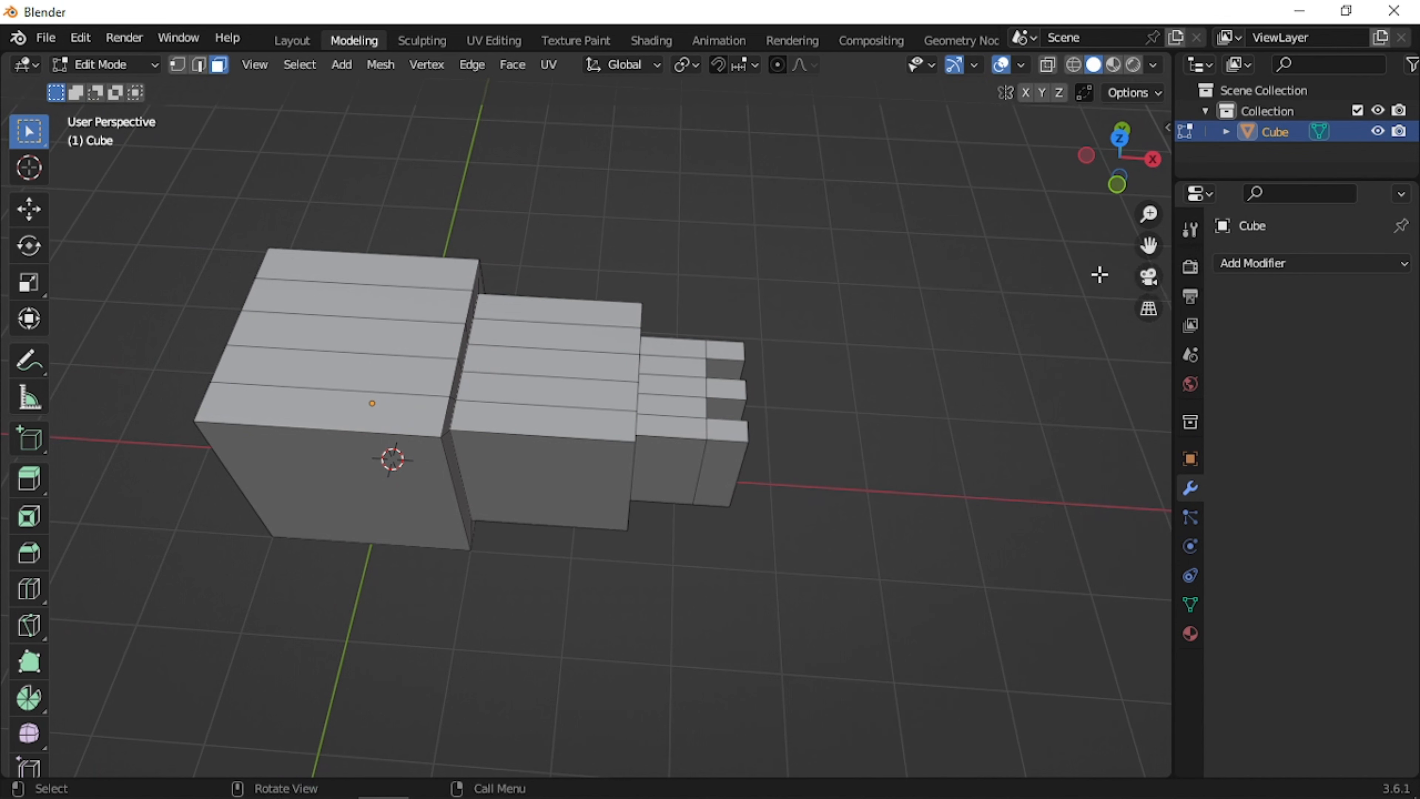
scroll(586, 331, down, 1)
mouse_move(586, 331)
middle_down()
mouse_move(706, 254)
mouse_move(536, 295)
mouse_move(596, 301)
mouse_move(606, 338)
middle_up()
scroll(596, 301, up, 1)
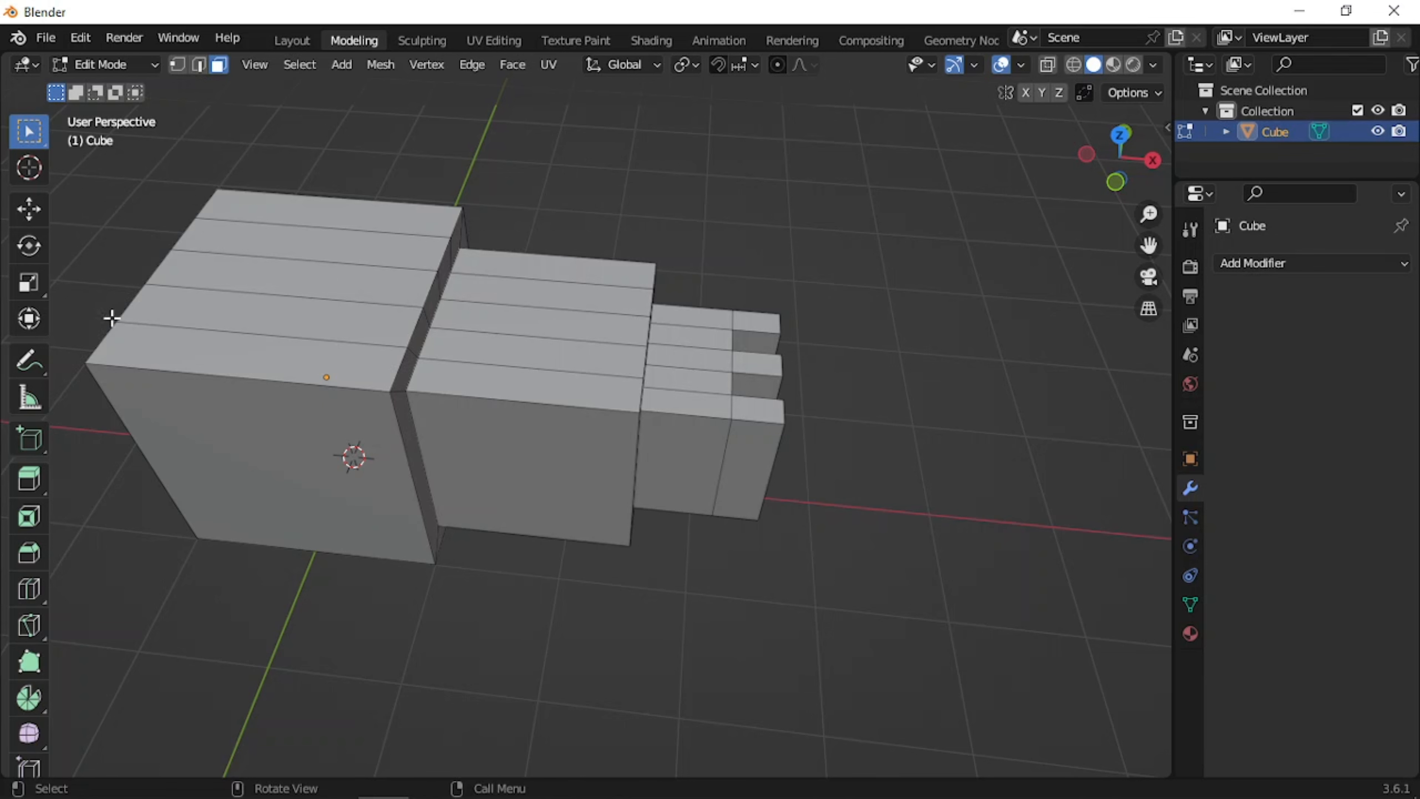
scroll(590, 322, up, 1)
middle_drag(780, 364, 862, 356)
scroll(862, 355, up, 2)
drag(1149, 244, 956, 246)
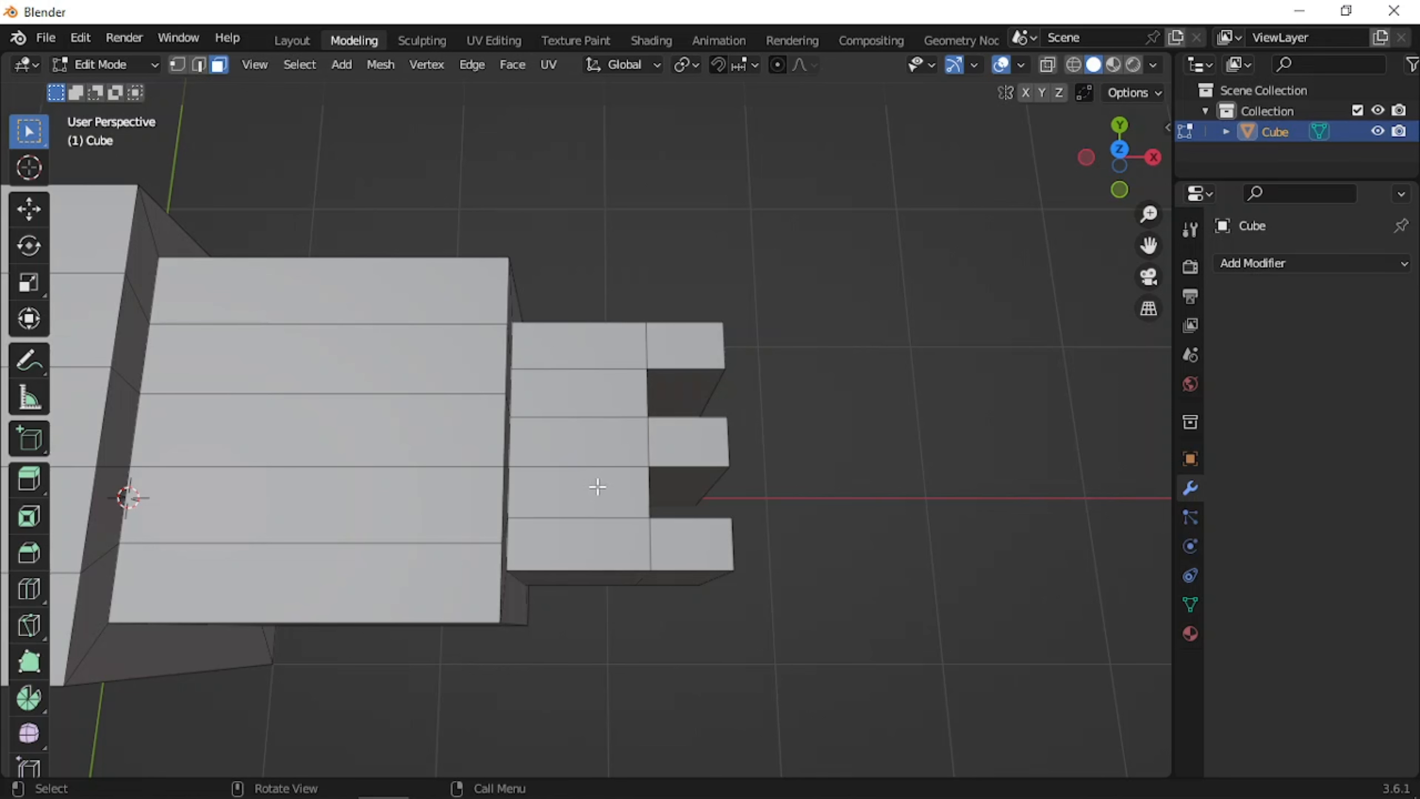
key(ctrl+r)
click(577, 419)
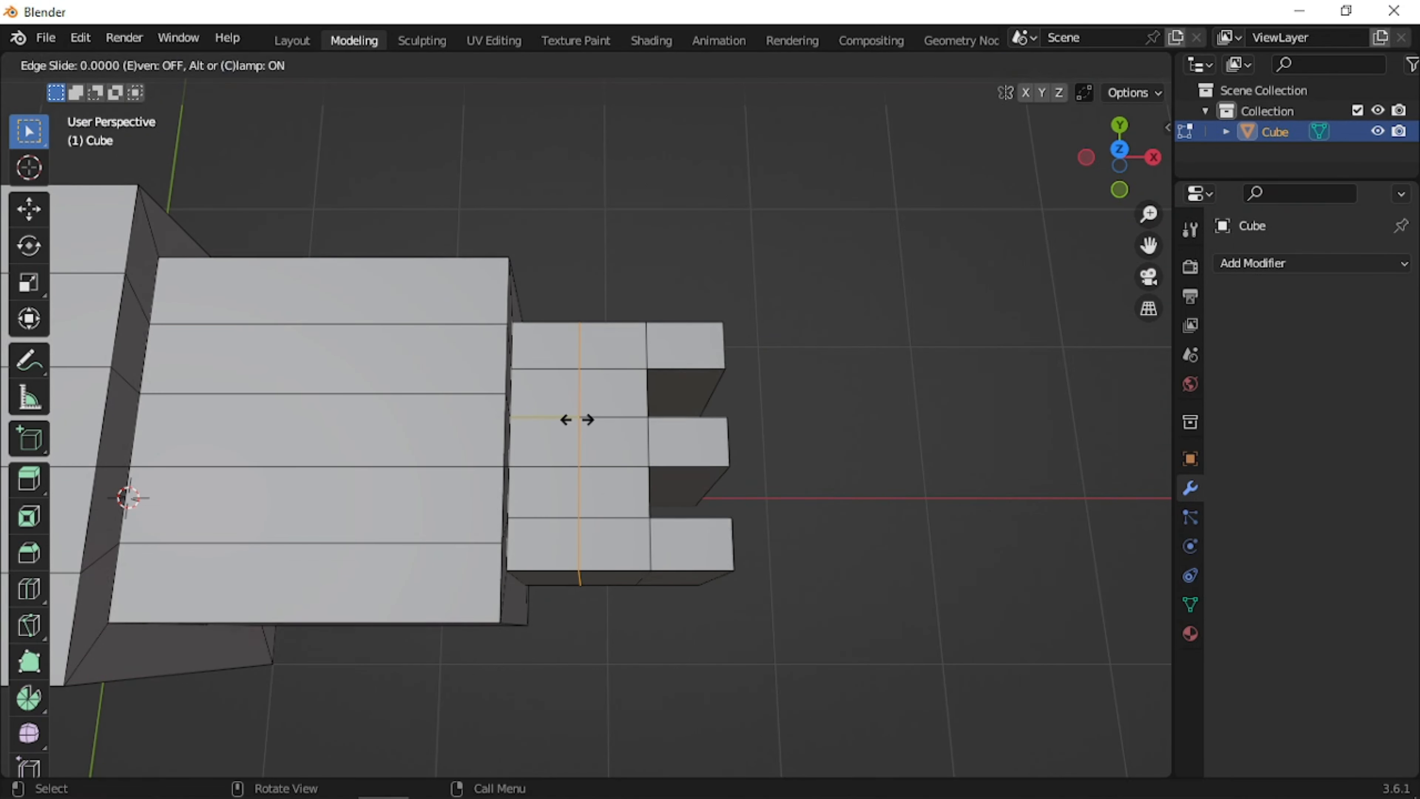
click(575, 417)
Edge-slide the middle segment of the new loop on the top surface about halfway toward the center prong
scroll(581, 445, up, 2)
click(609, 442)
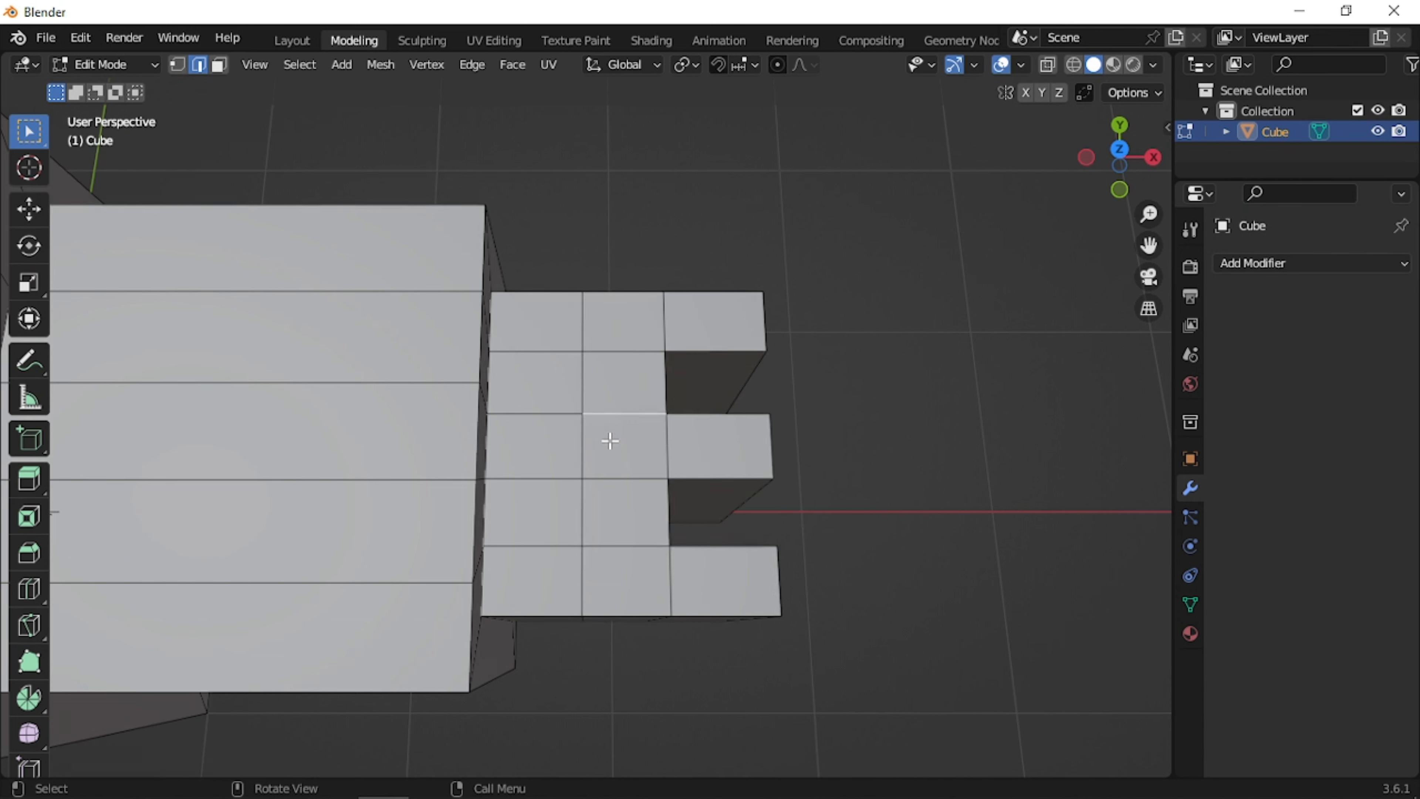
click(598, 437)
key(g)
key(g)
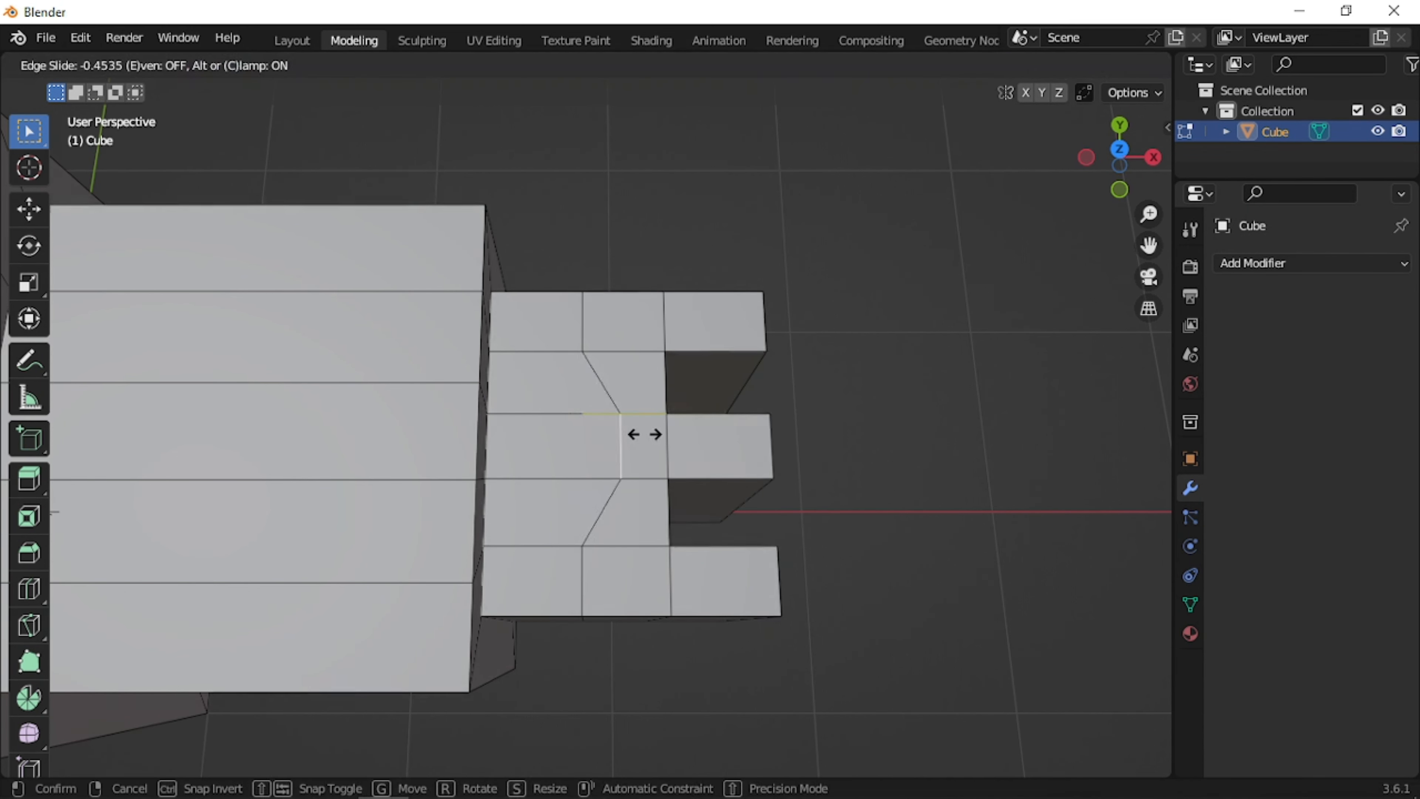
click(627, 451)
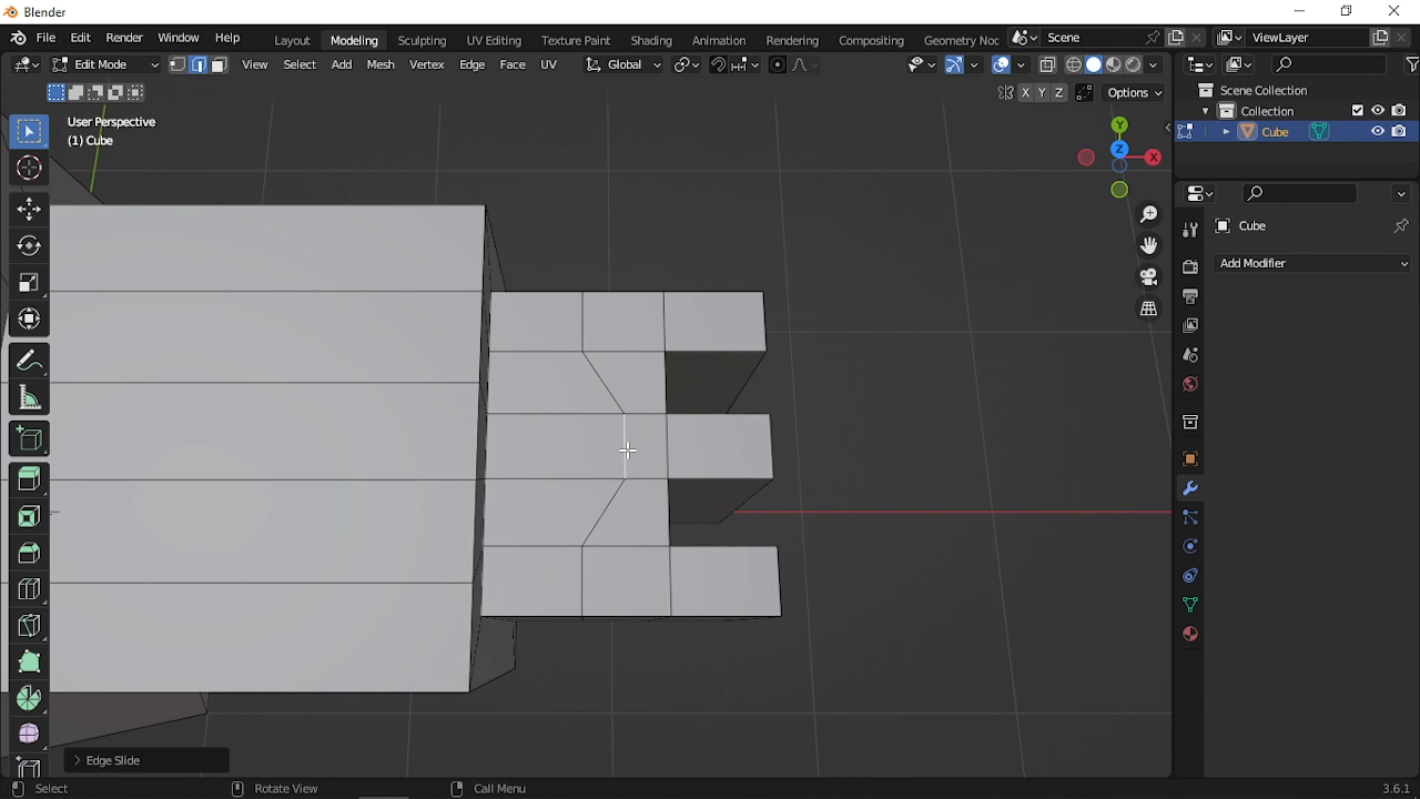
Knife-cut a straight line across the top surface between the two corner vertices where the loop bends toward the center prong
key(k)
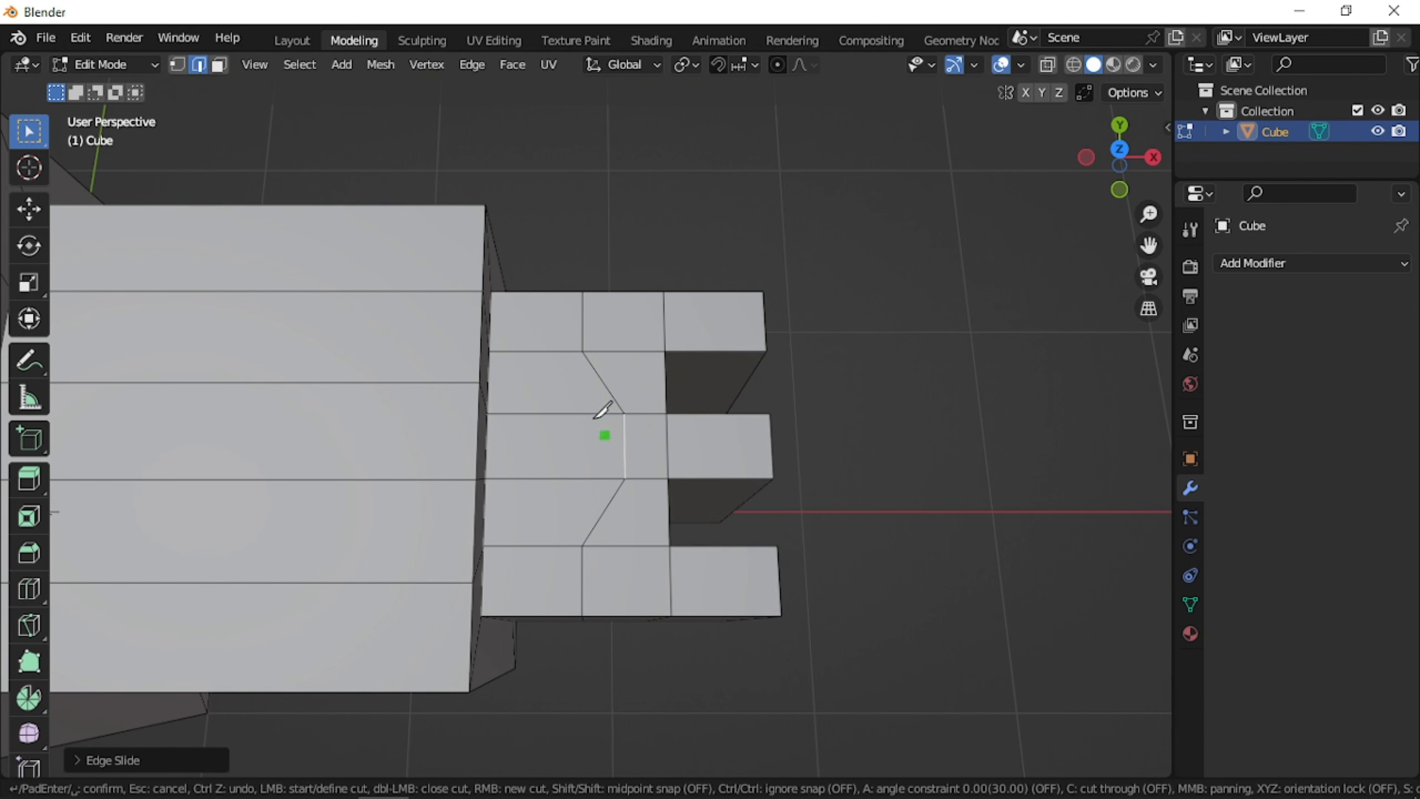
click(582, 351)
click(582, 544)
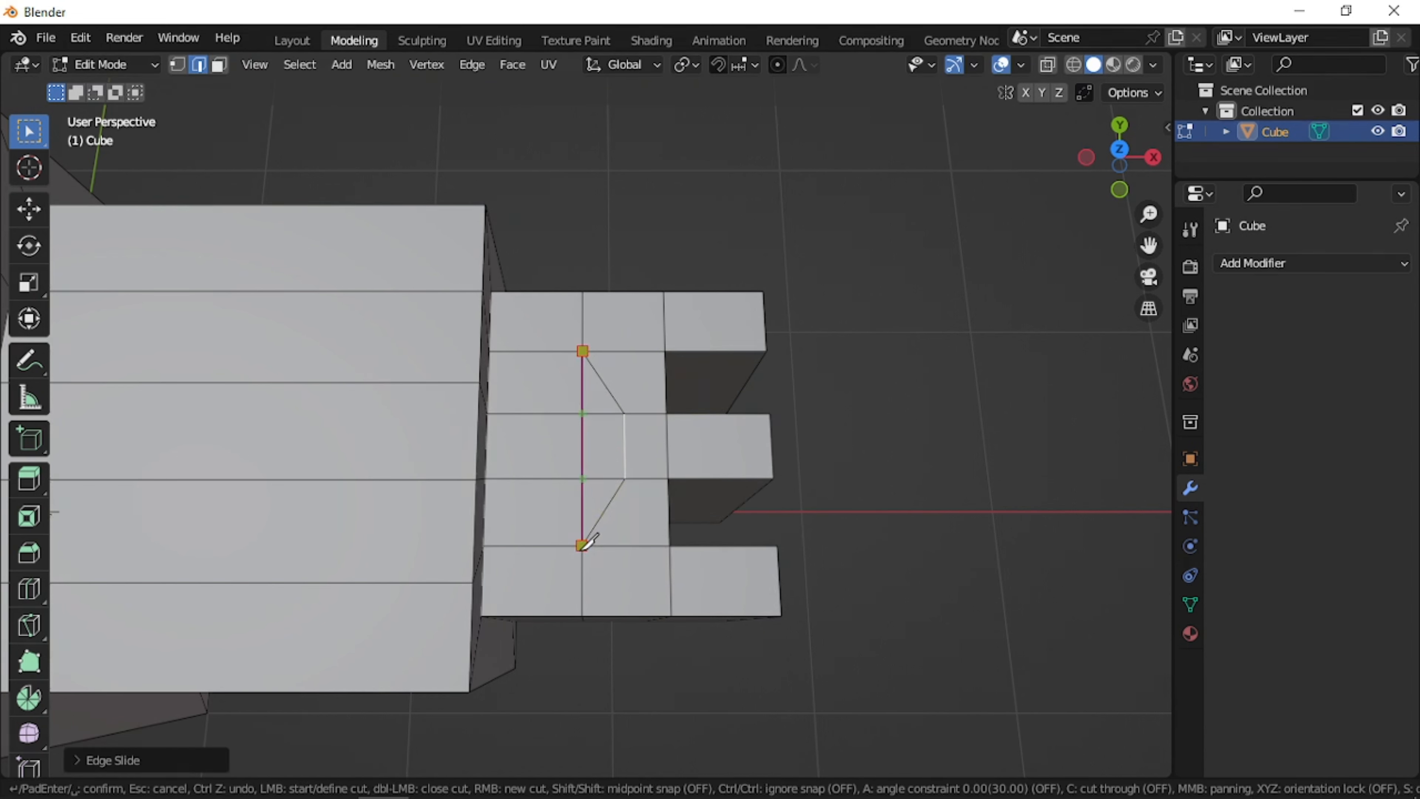
key(Return)
Dissolve the two short lengthwise edges between the knife cut and the slid edge
key(alt+a)
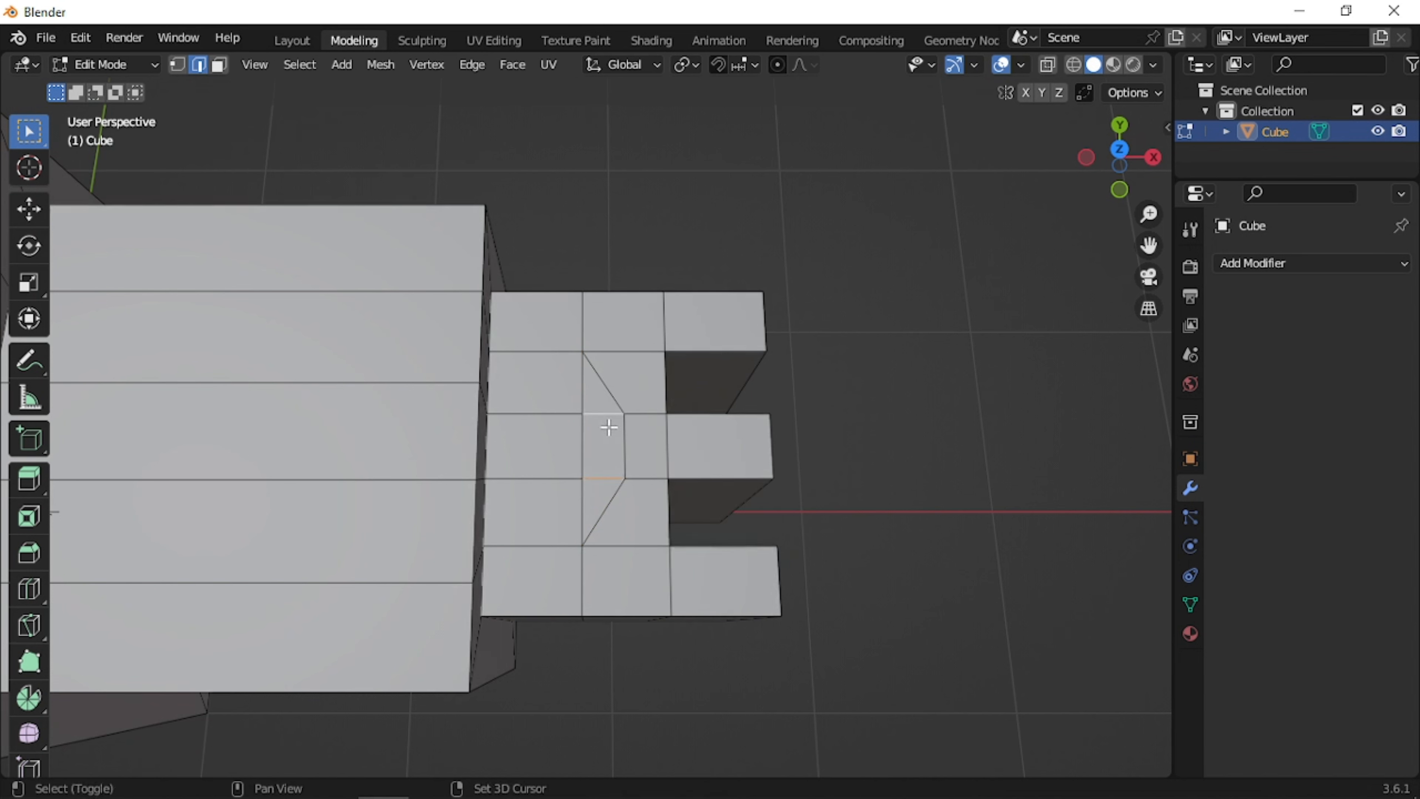
key(x)
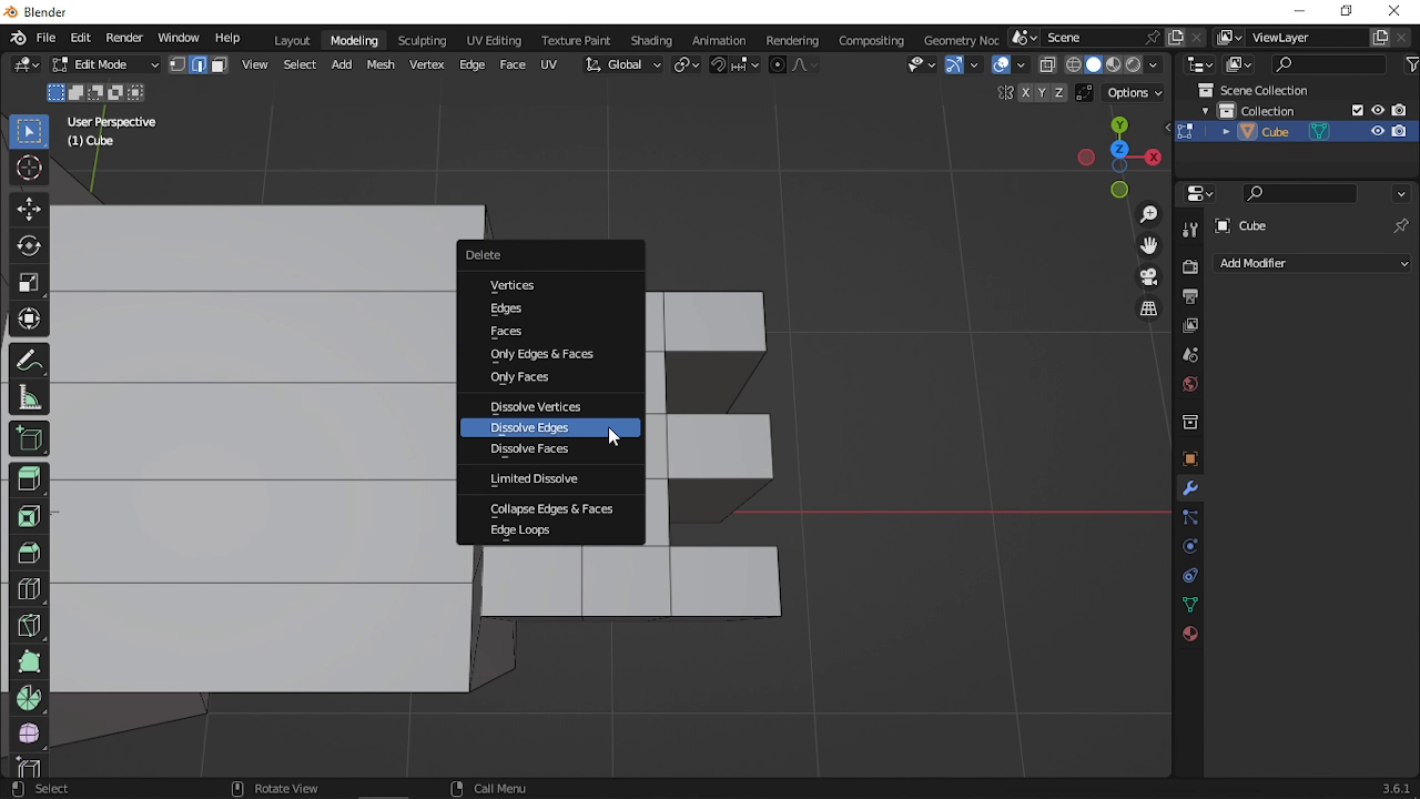
click(613, 435)
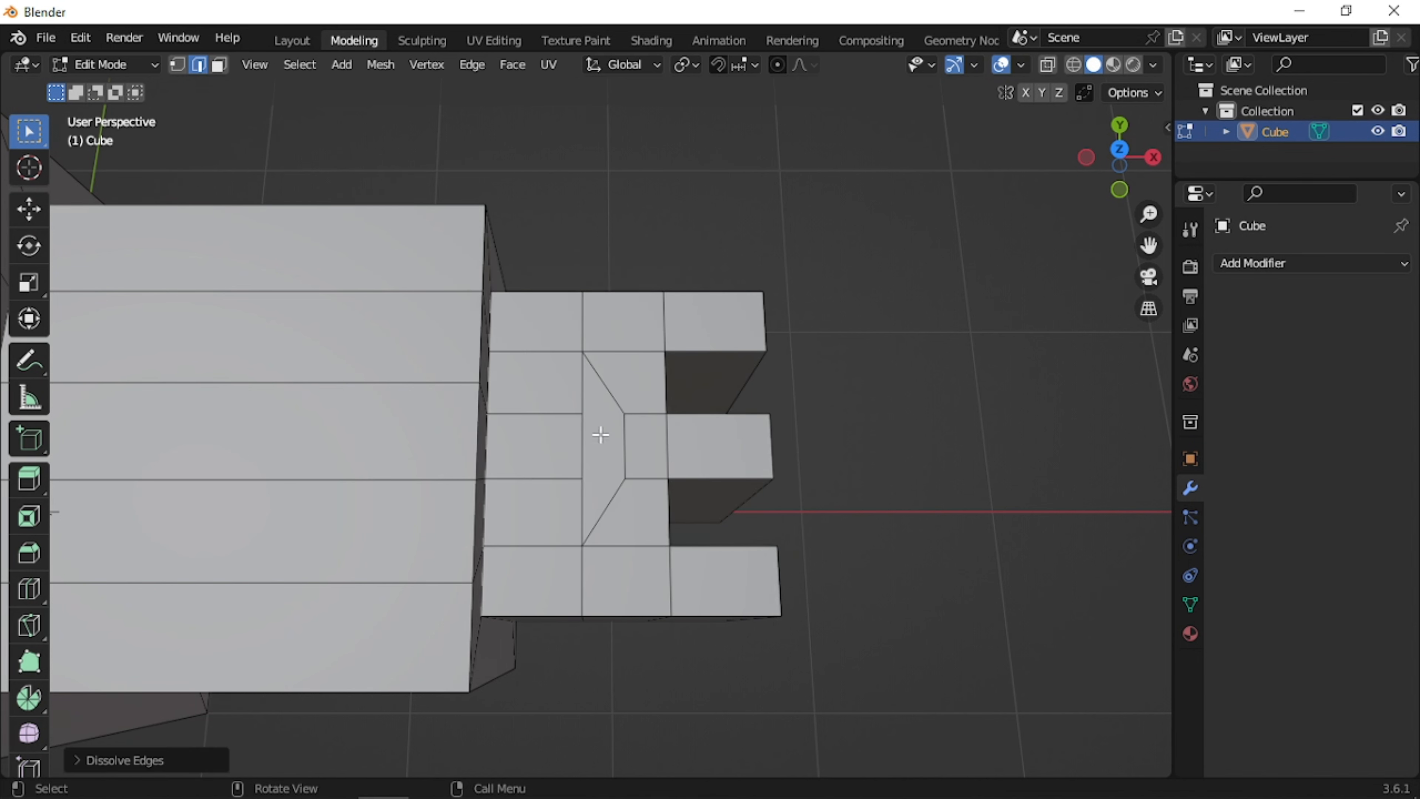
Dissolve the two middle lengthwise edge runs leading from the knife cut back across the larger blocks
click(558, 416)
shift+double_click(558, 416)
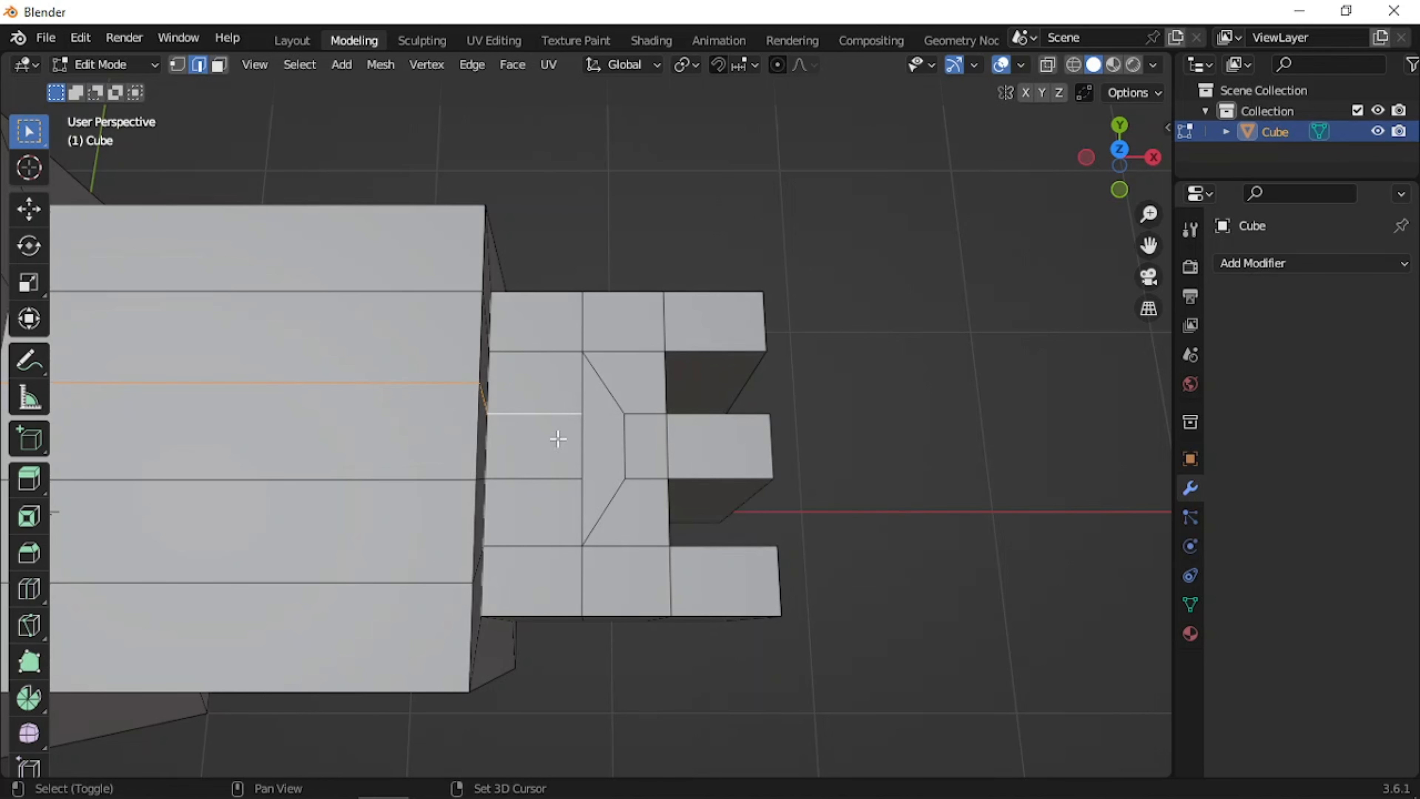
shift+double_click(559, 481)
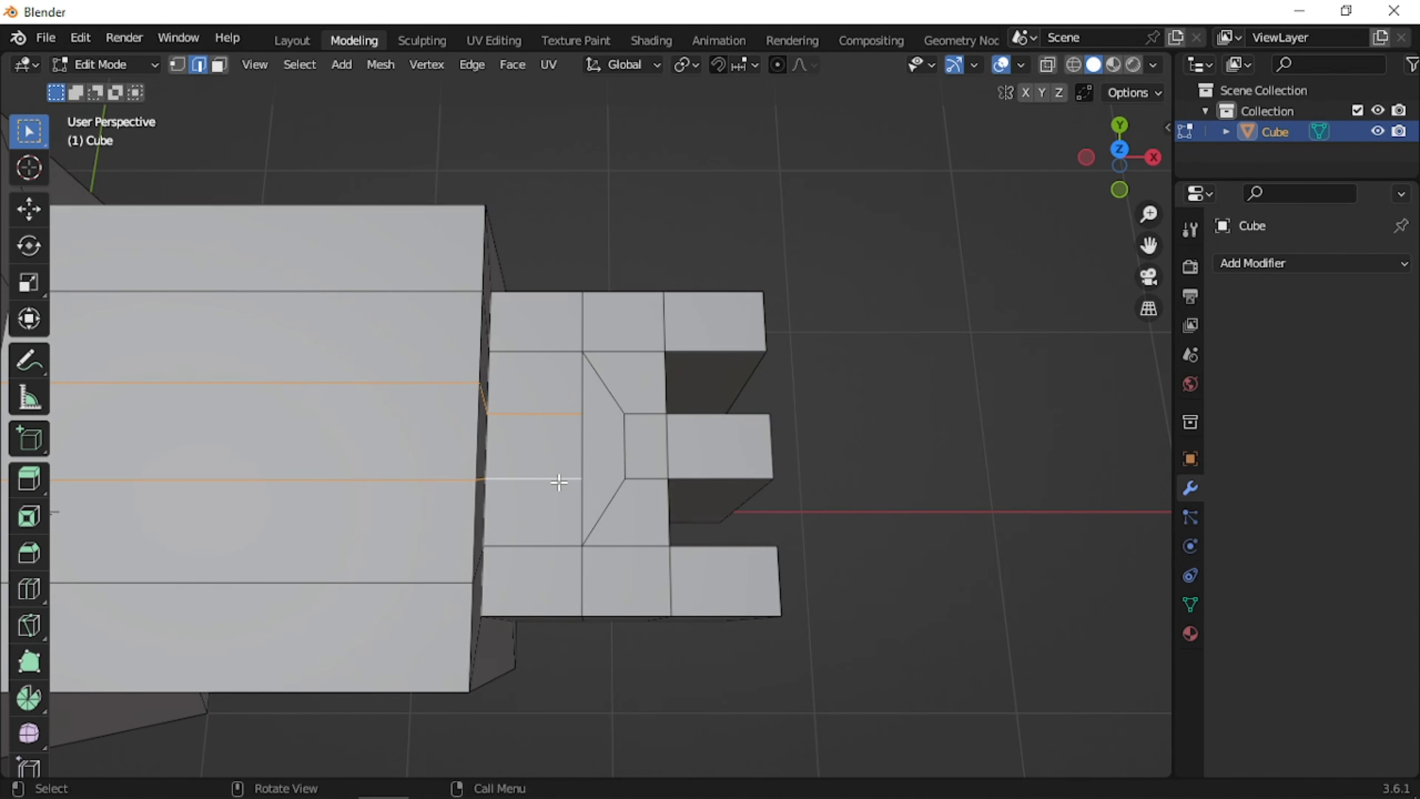
key(x)
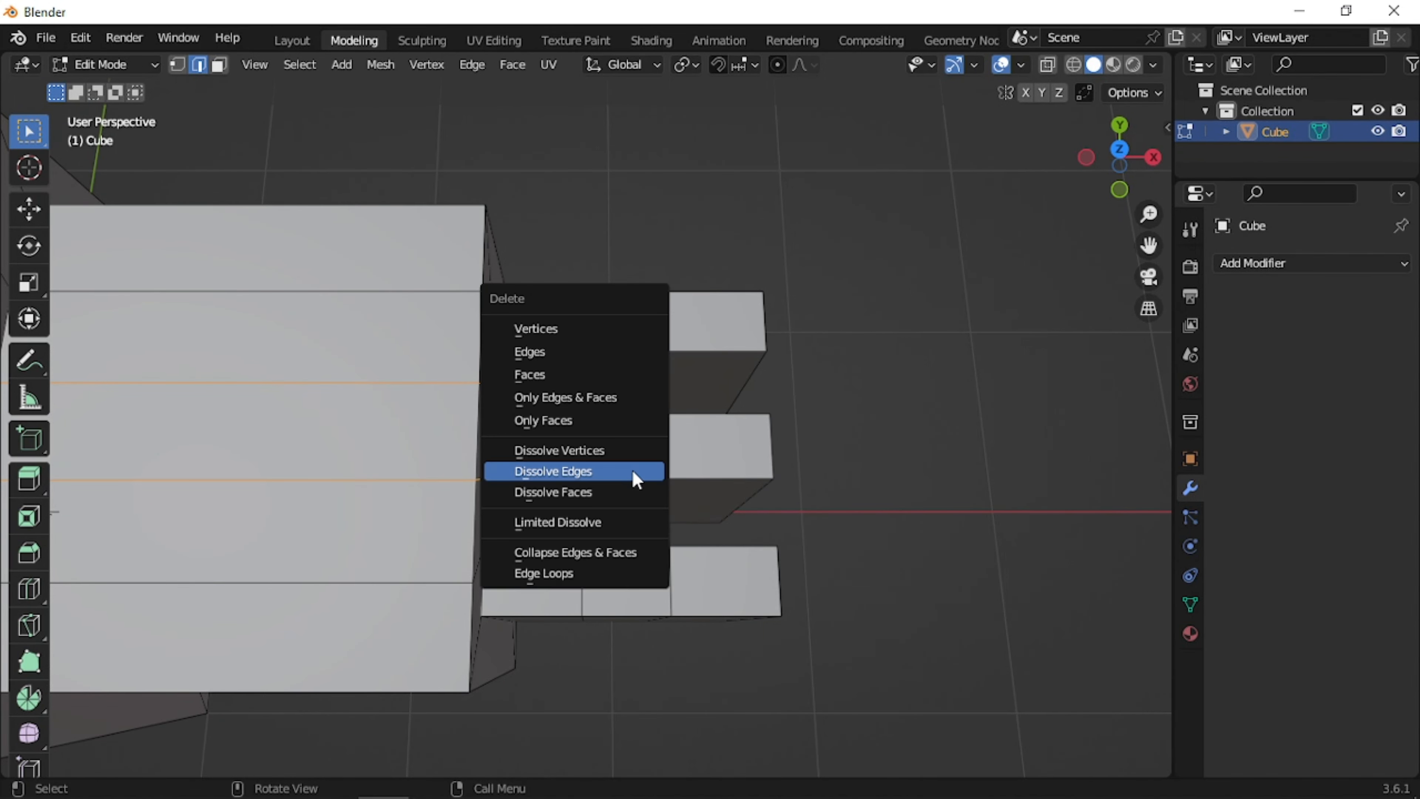
click(633, 471)
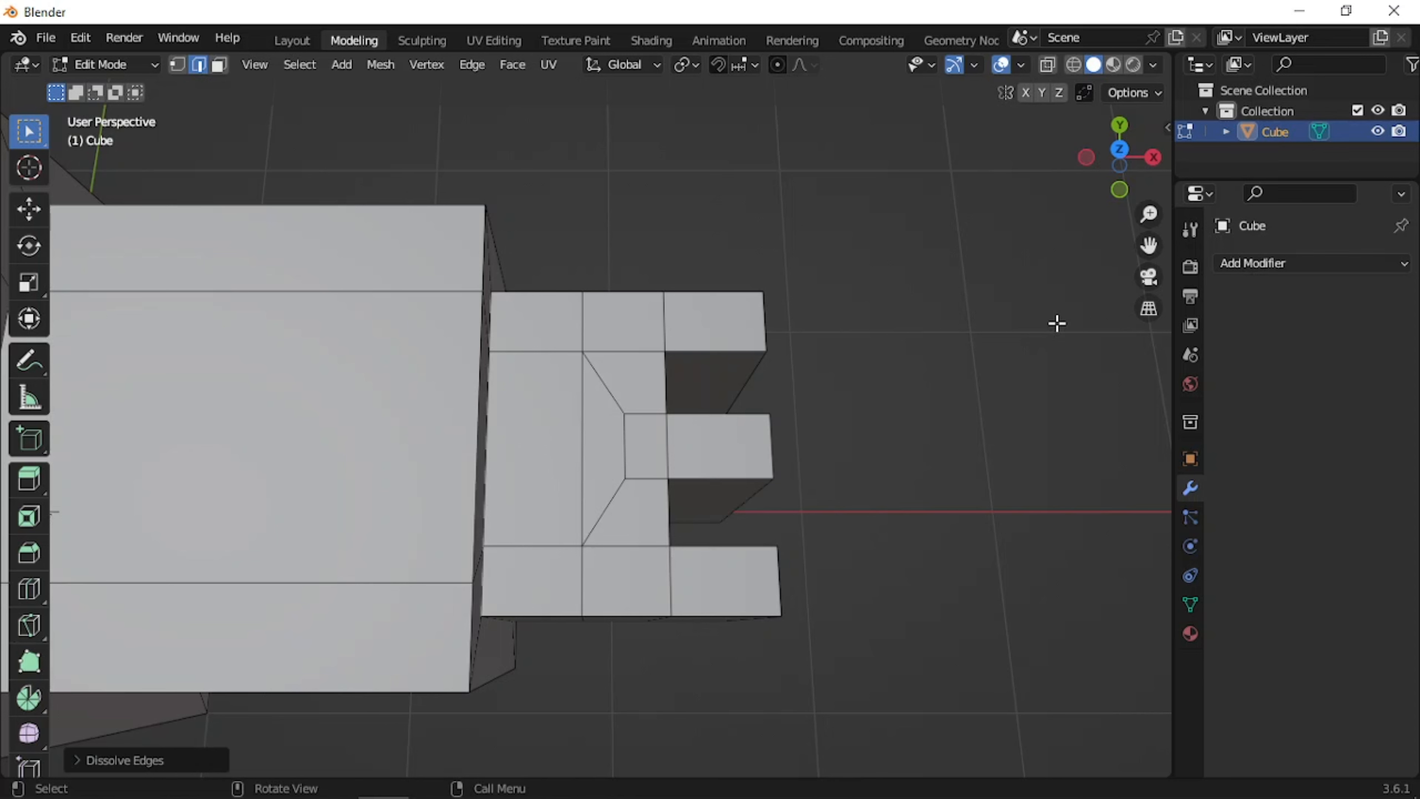
Add a centered crosswise loop cut on the narrowest block between the middle block and the knife-cut line
scroll(944, 248, up, 4)
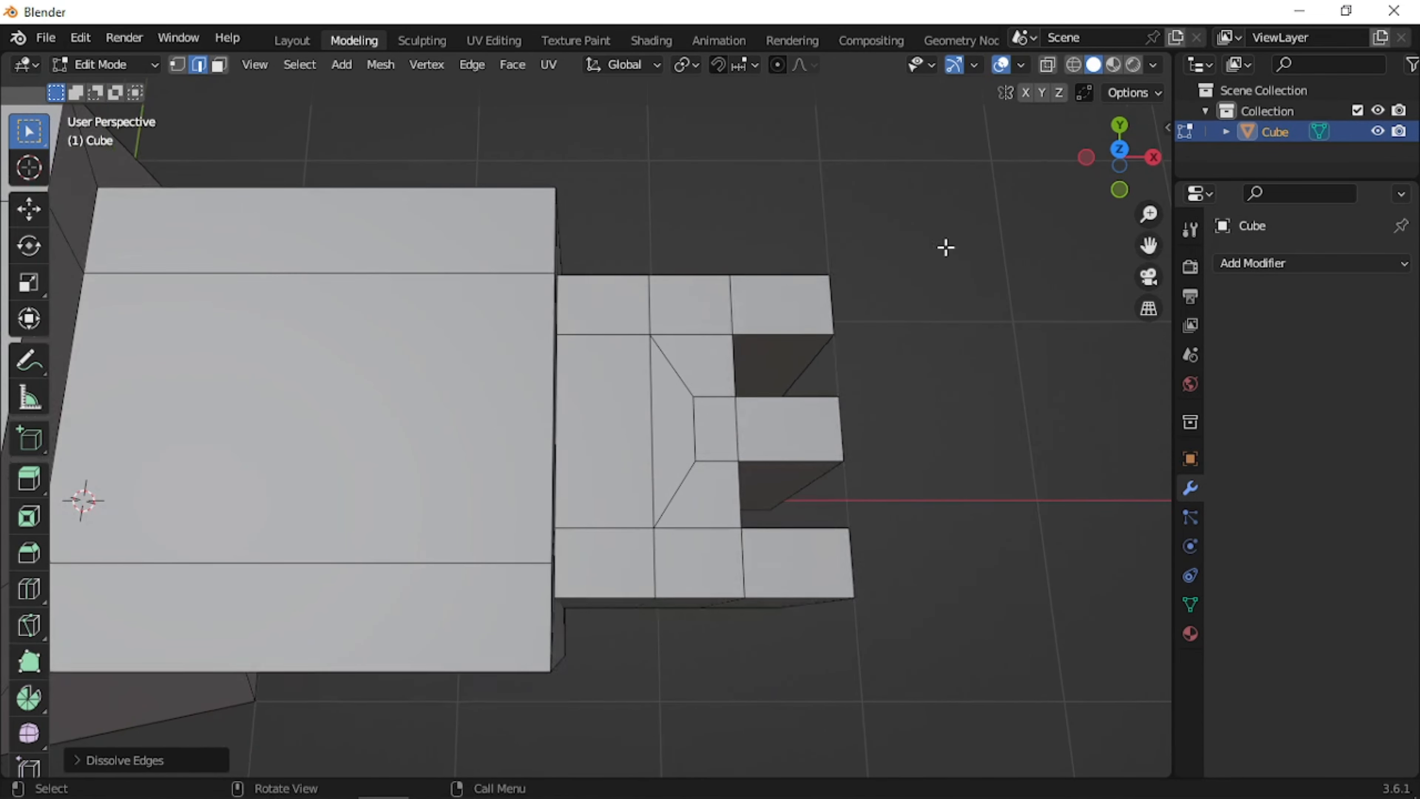
scroll(732, 280, down, 6)
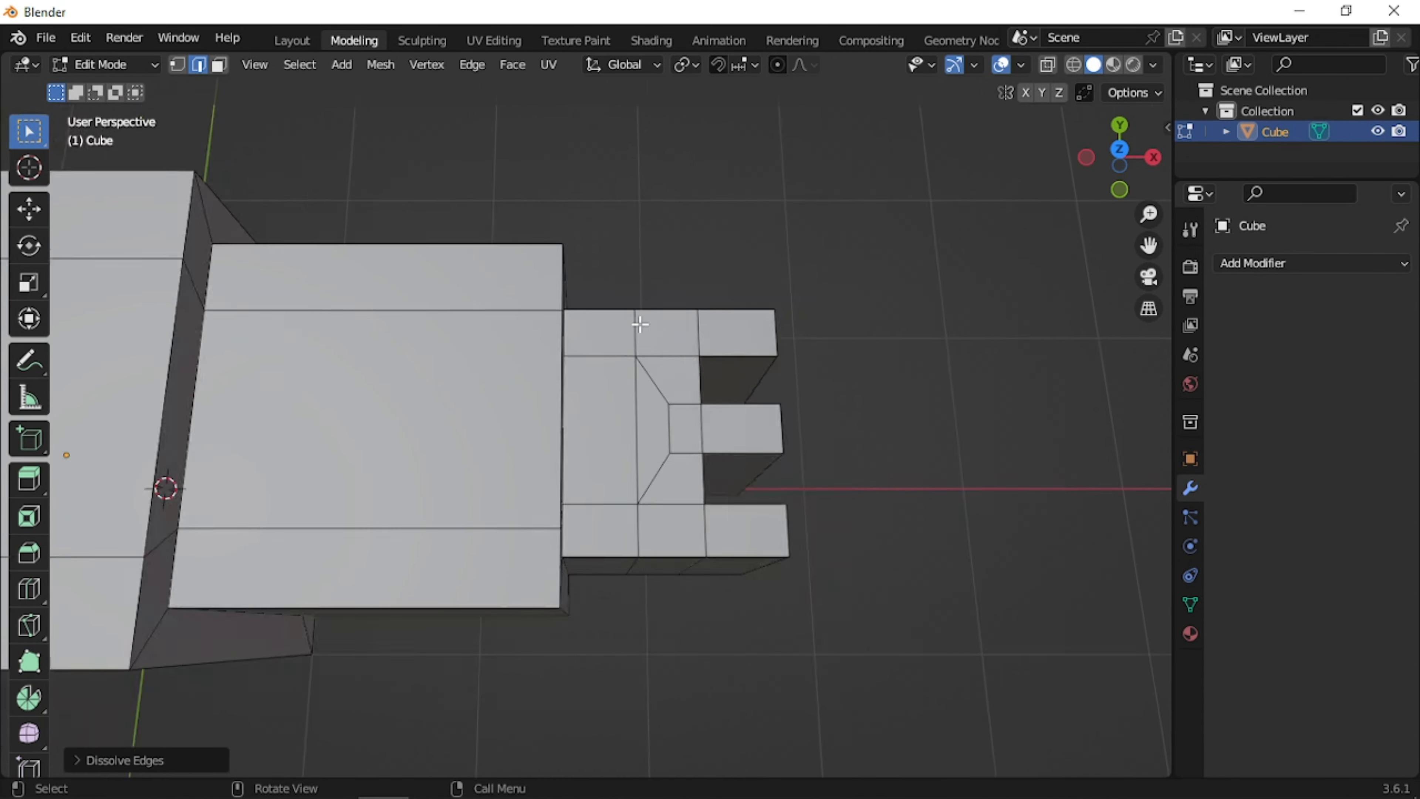
scroll(690, 313, up, 2)
scroll(625, 380, up, 1)
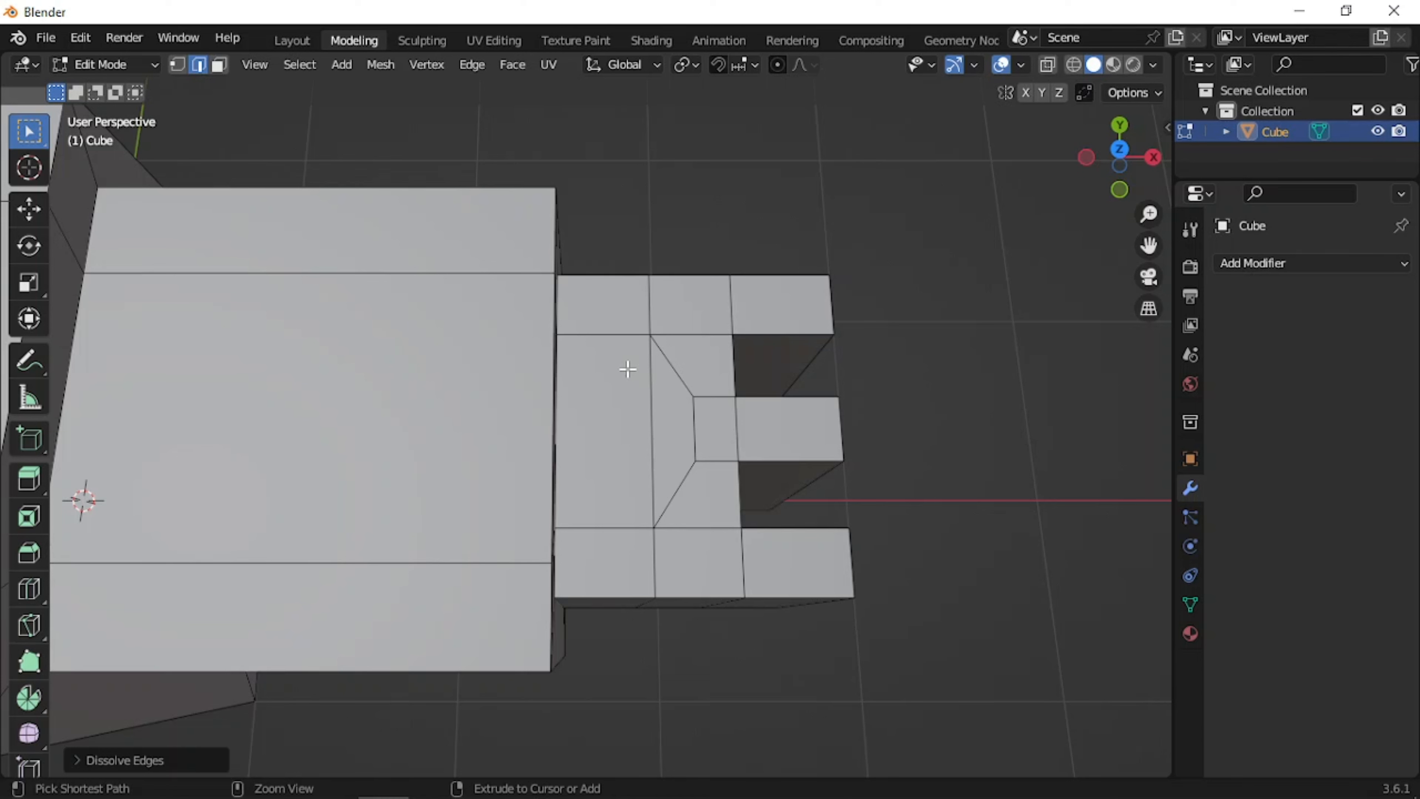
key(ctrl+r)
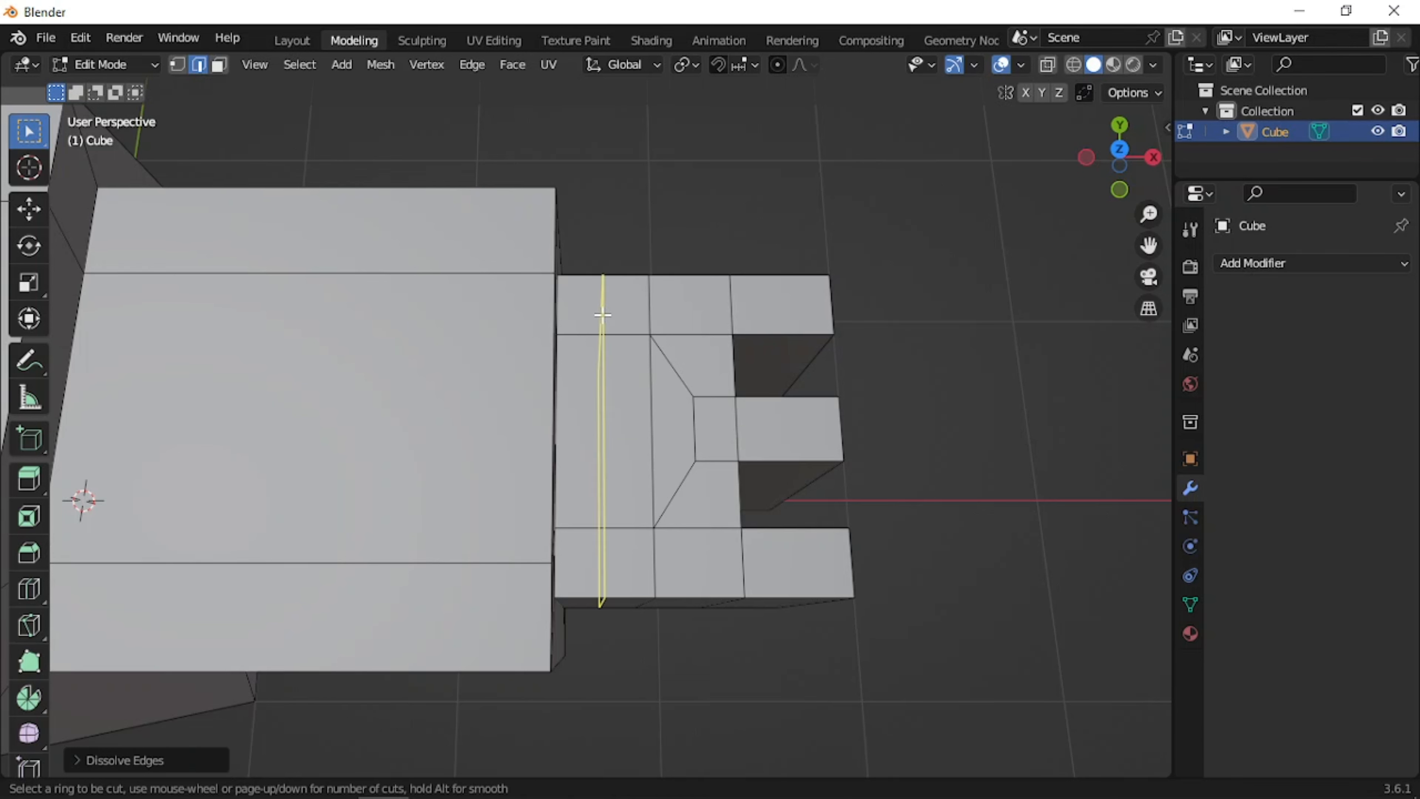
click(602, 314)
right_click(598, 313)
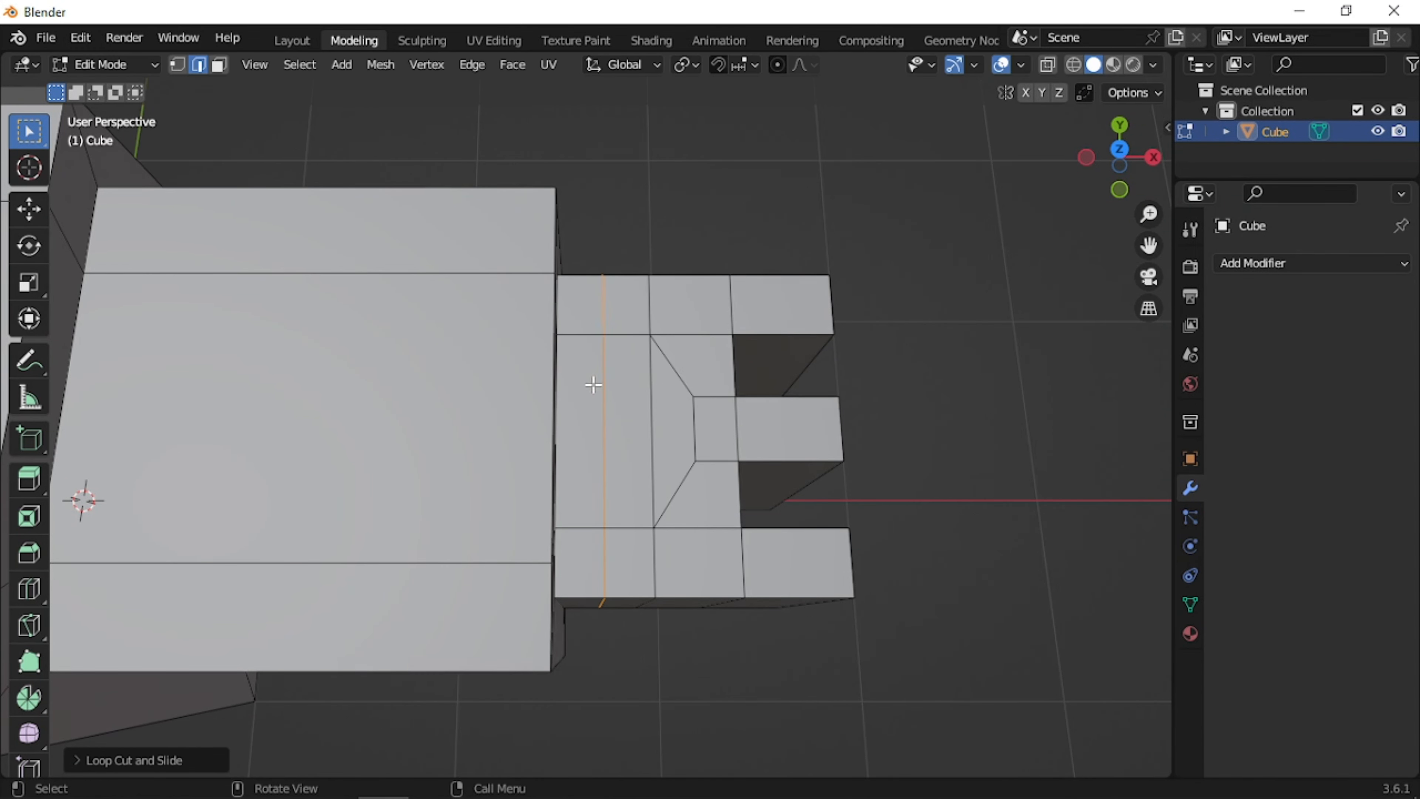
Slide the two inner lengthwise edge loops toward the centerline, from the narrow block's new crosswise loop back across the larger blocks
key(1)
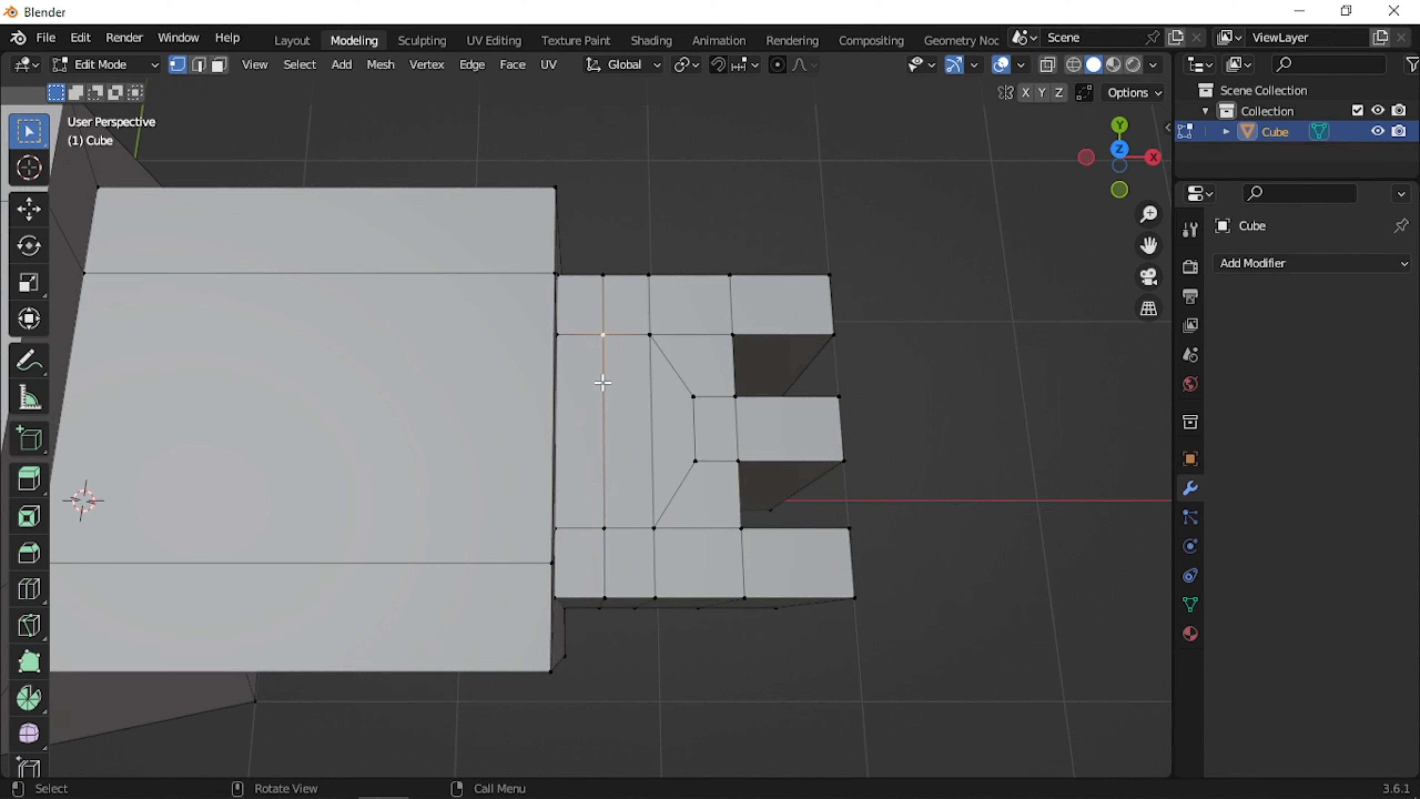
key(2)
alt+click(586, 337)
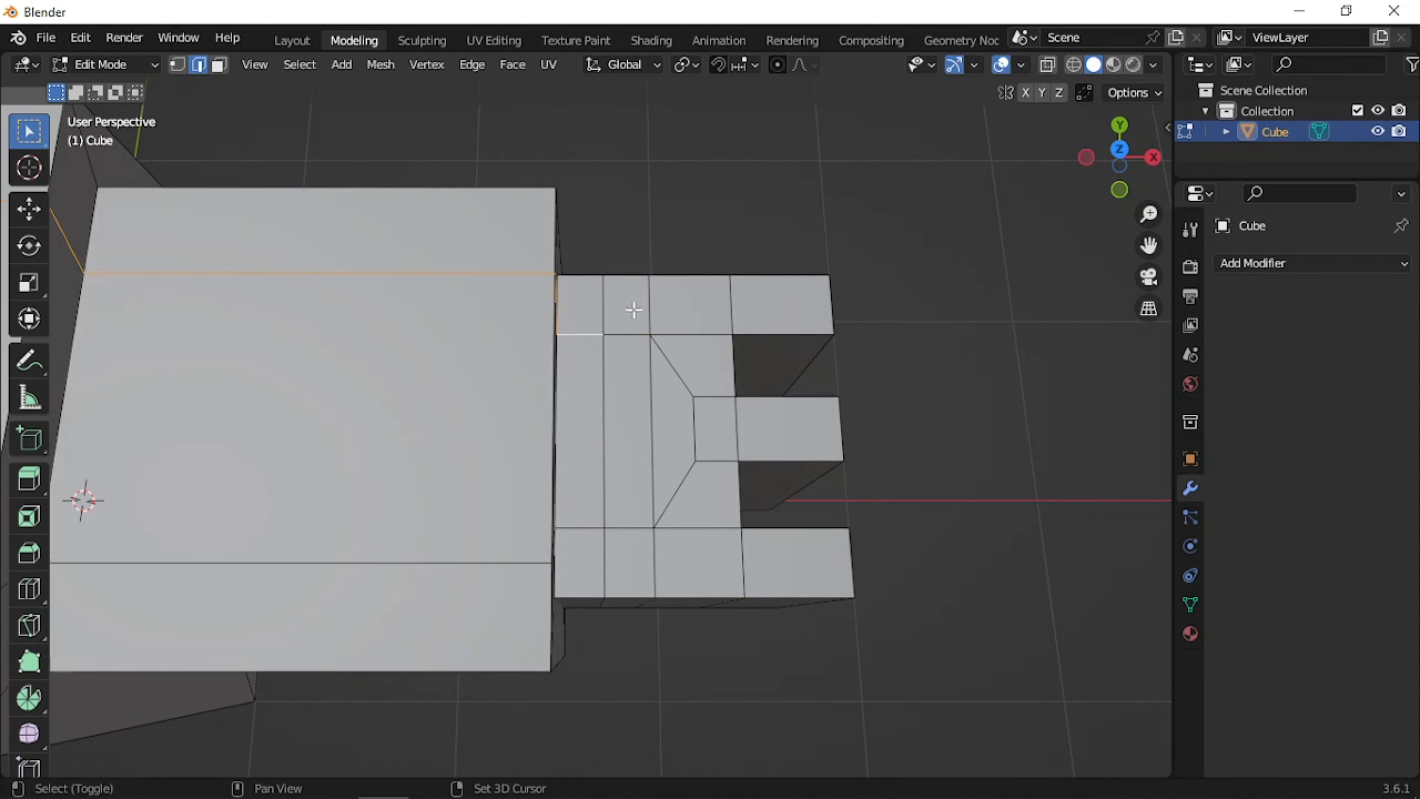
key(g)
key(g)
click(577, 518)
alt+click(579, 528)
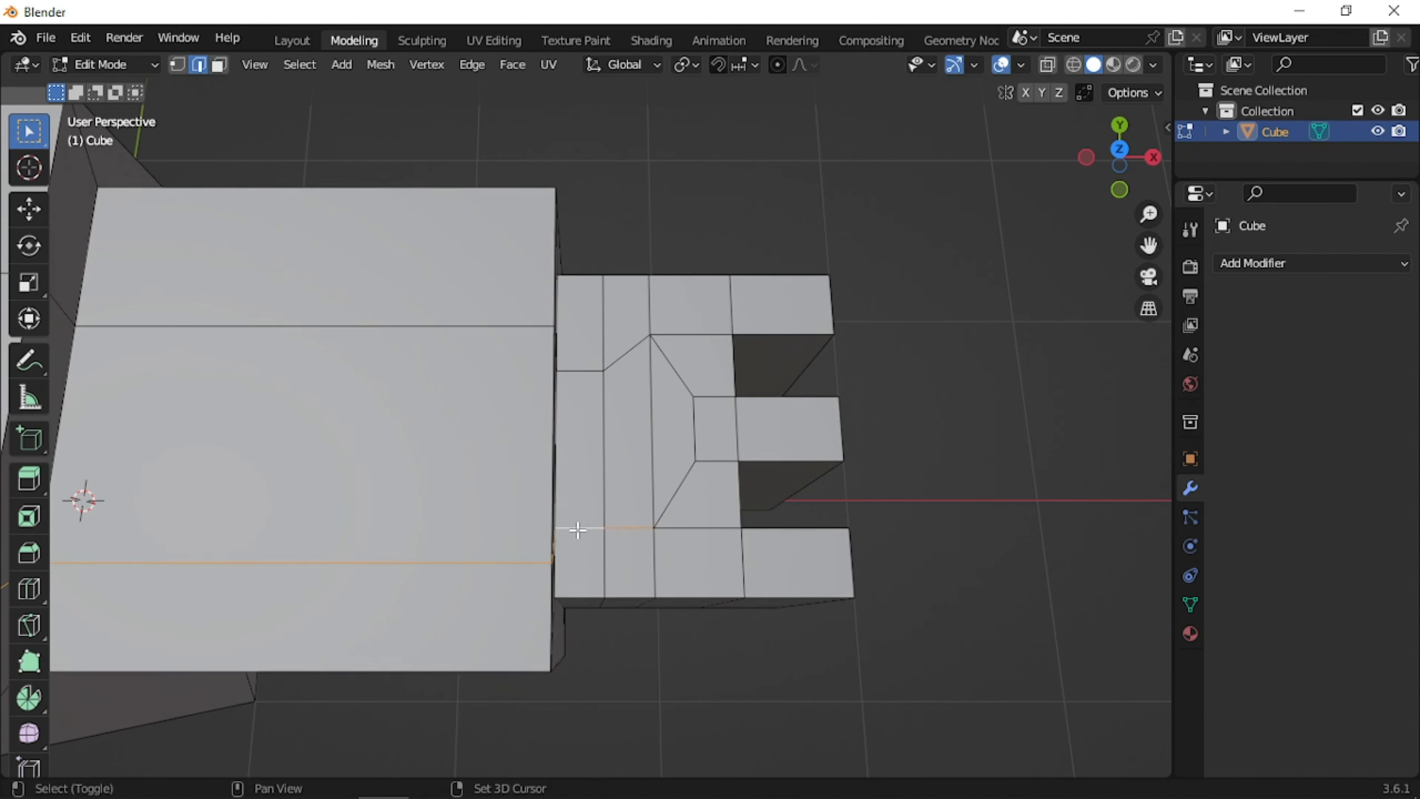
key(g)
key(g)
click(622, 470)
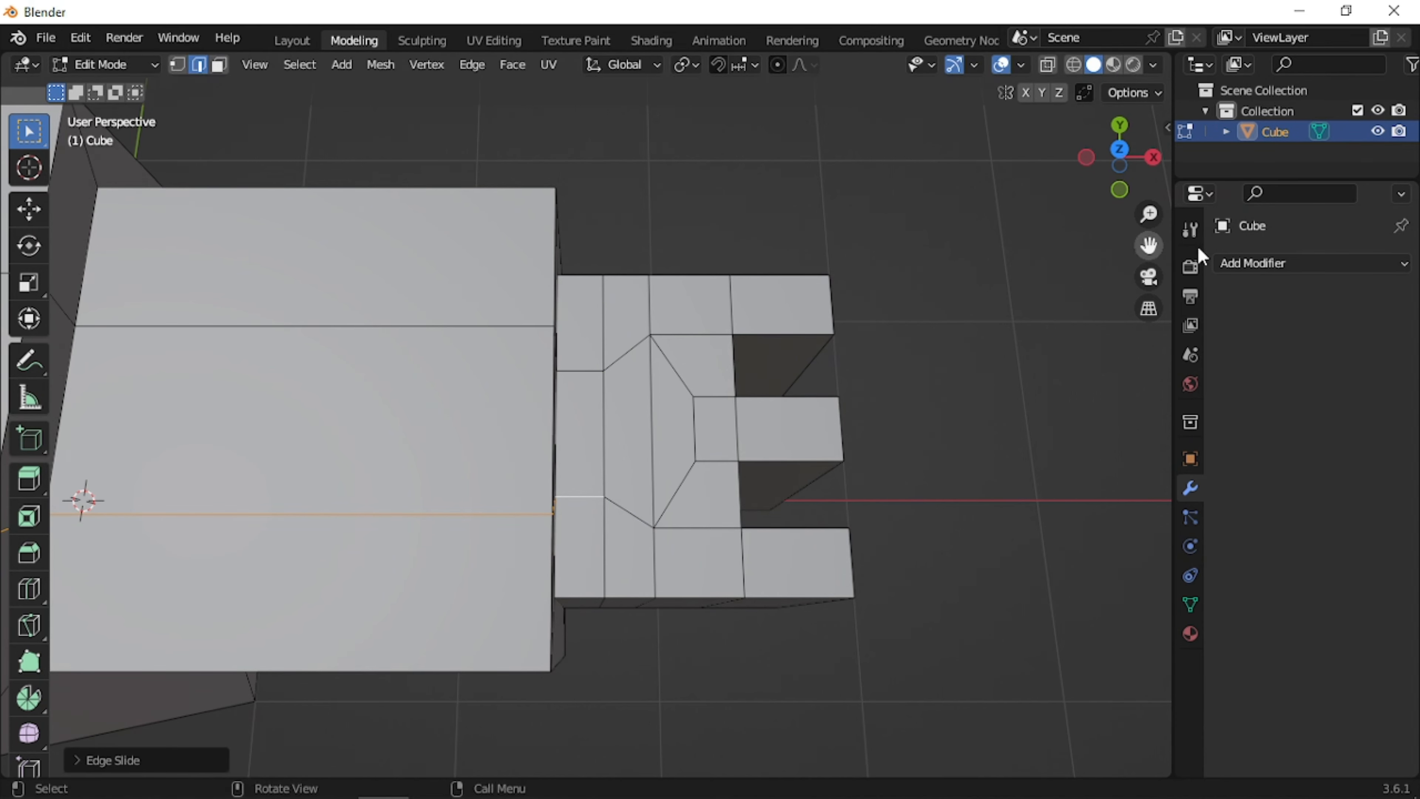
Add a crosswise loop cut on the middle block and slide it toward the narrow pronged block
shift+middle_drag(832, 266, 906, 260)
scroll(907, 260, down, 2)
click(906, 260)
scroll(604, 393, up, 1)
key(ctrl+r)
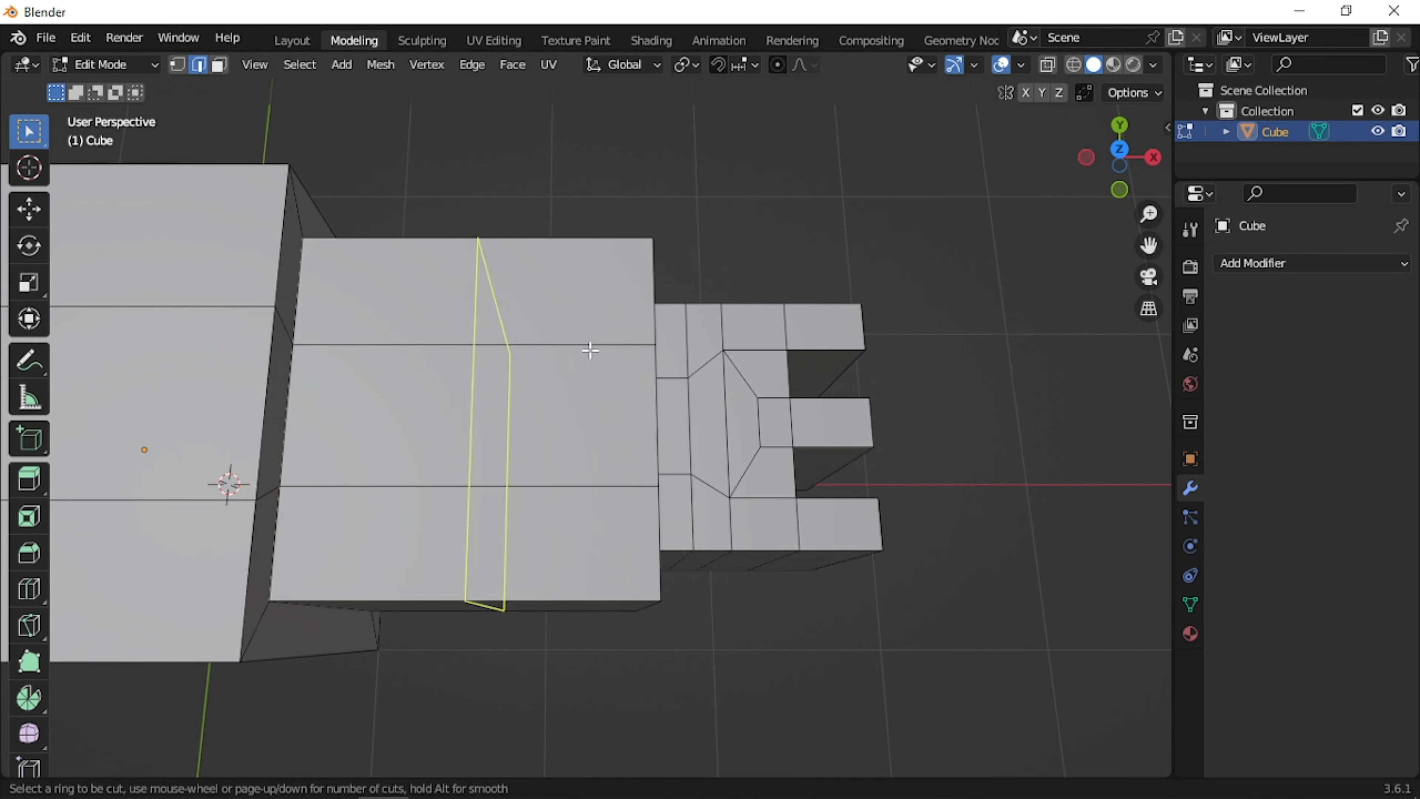
click(593, 349)
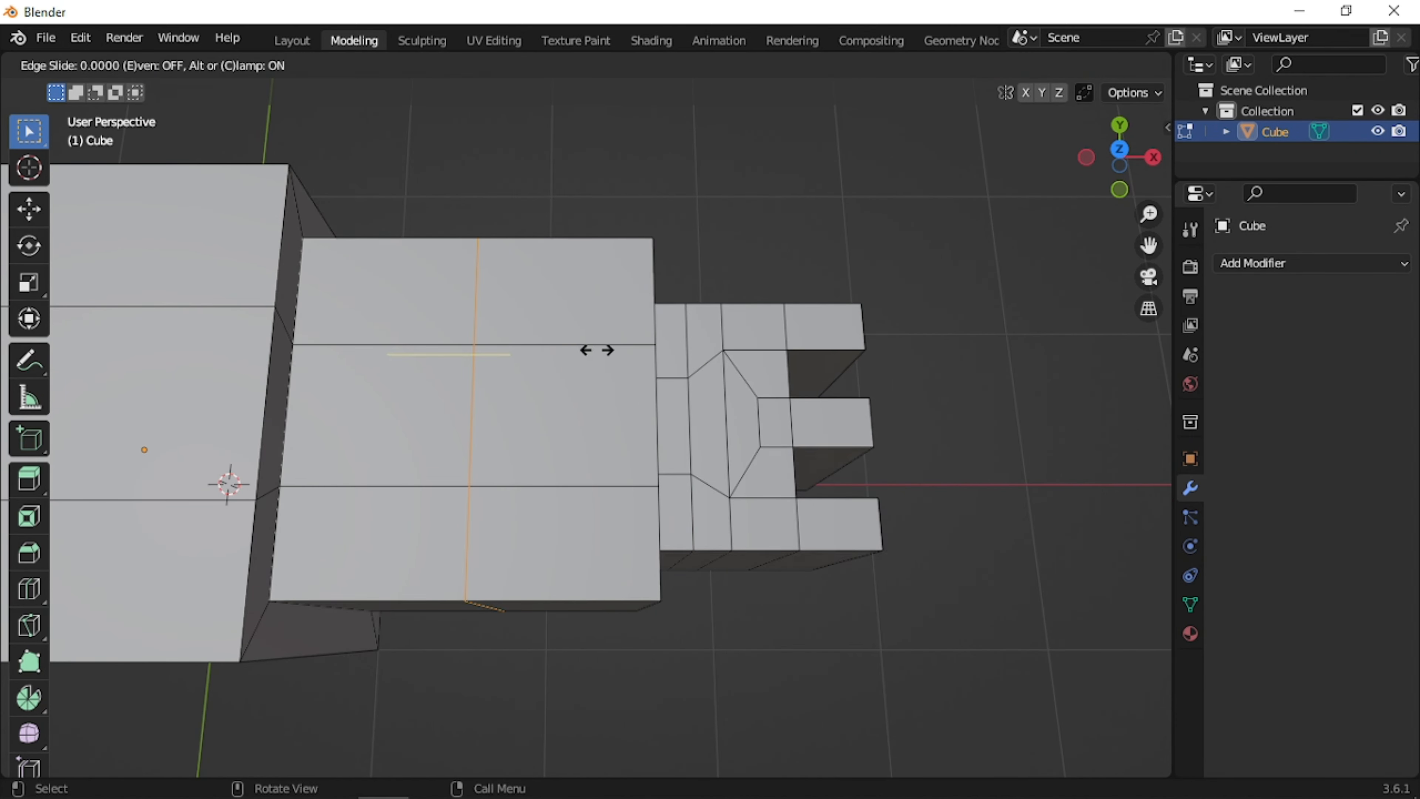
click(659, 359)
Slide the center segment of the middle block's new crosswise loop farther toward the narrow block
click(568, 389)
key(g)
key(g)
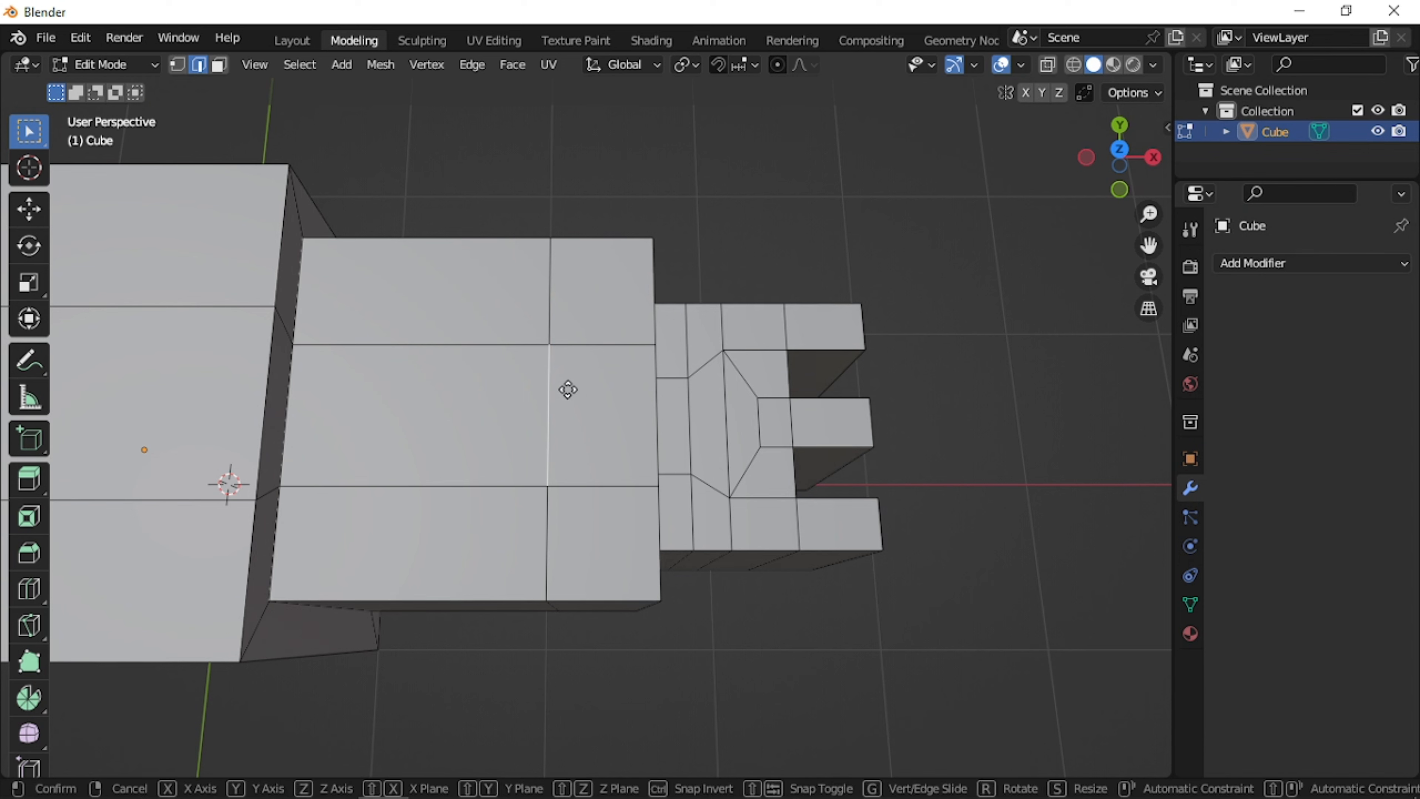
click(648, 385)
Knife-cut a straight line across the middle block's top between the two outer vertices where the loop bends
key(k)
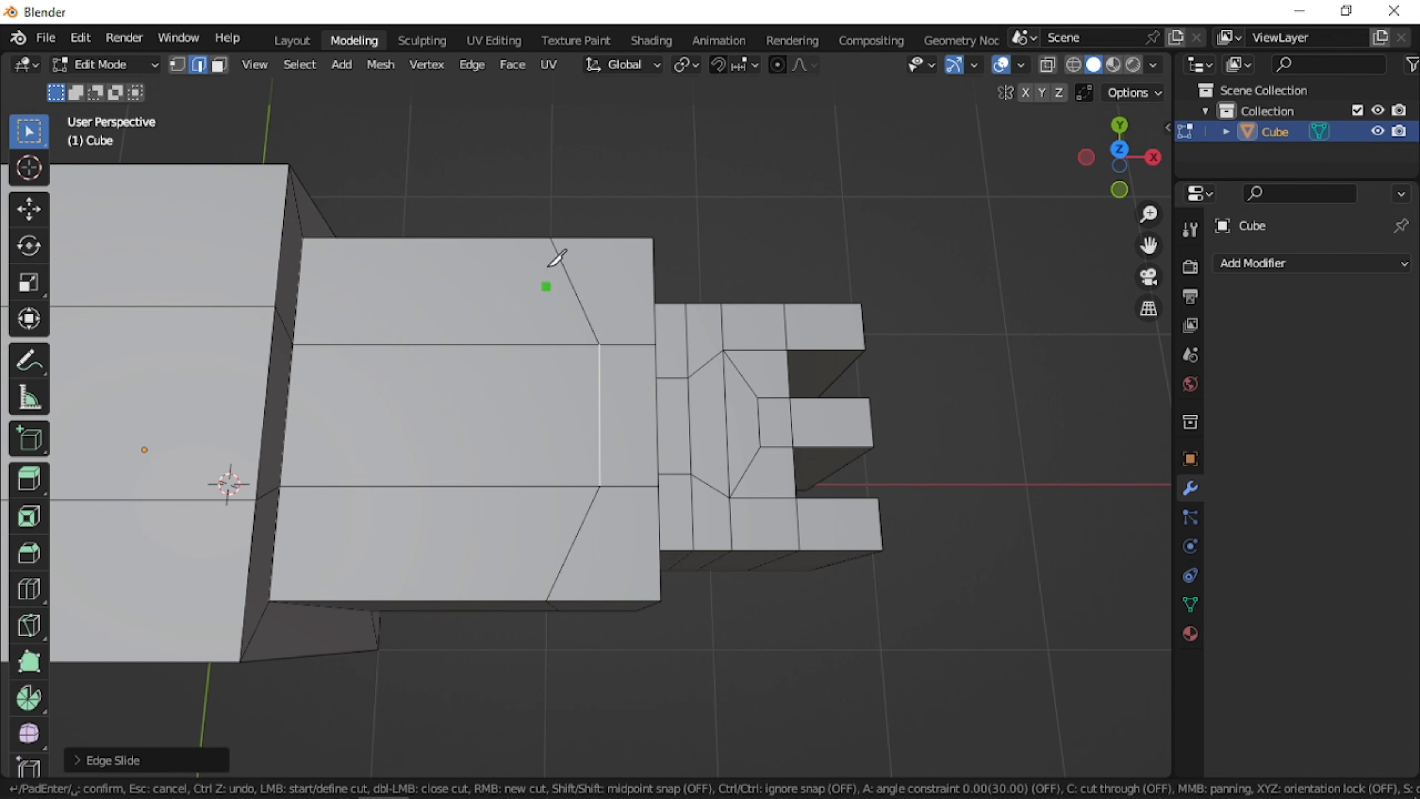
click(551, 238)
click(550, 598)
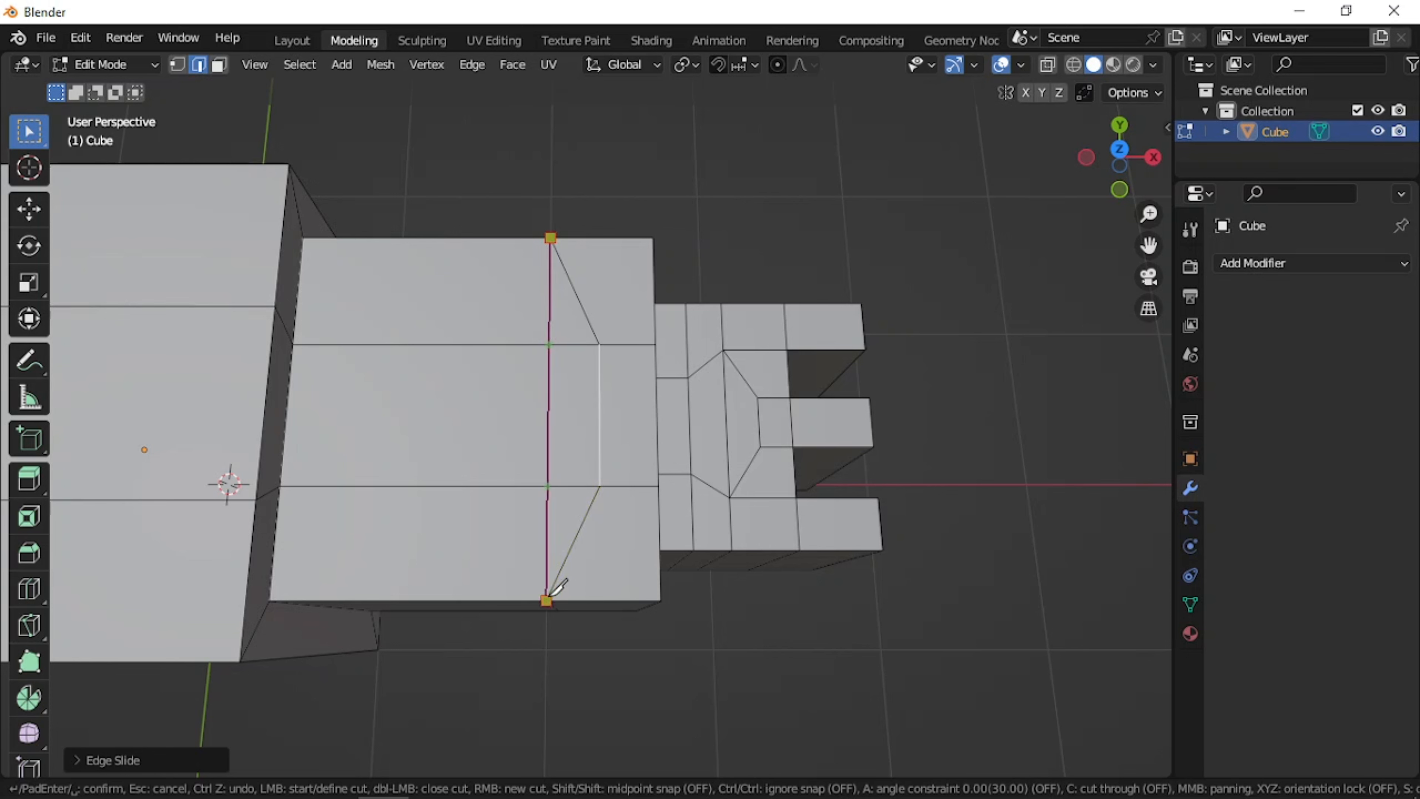
key(Return)
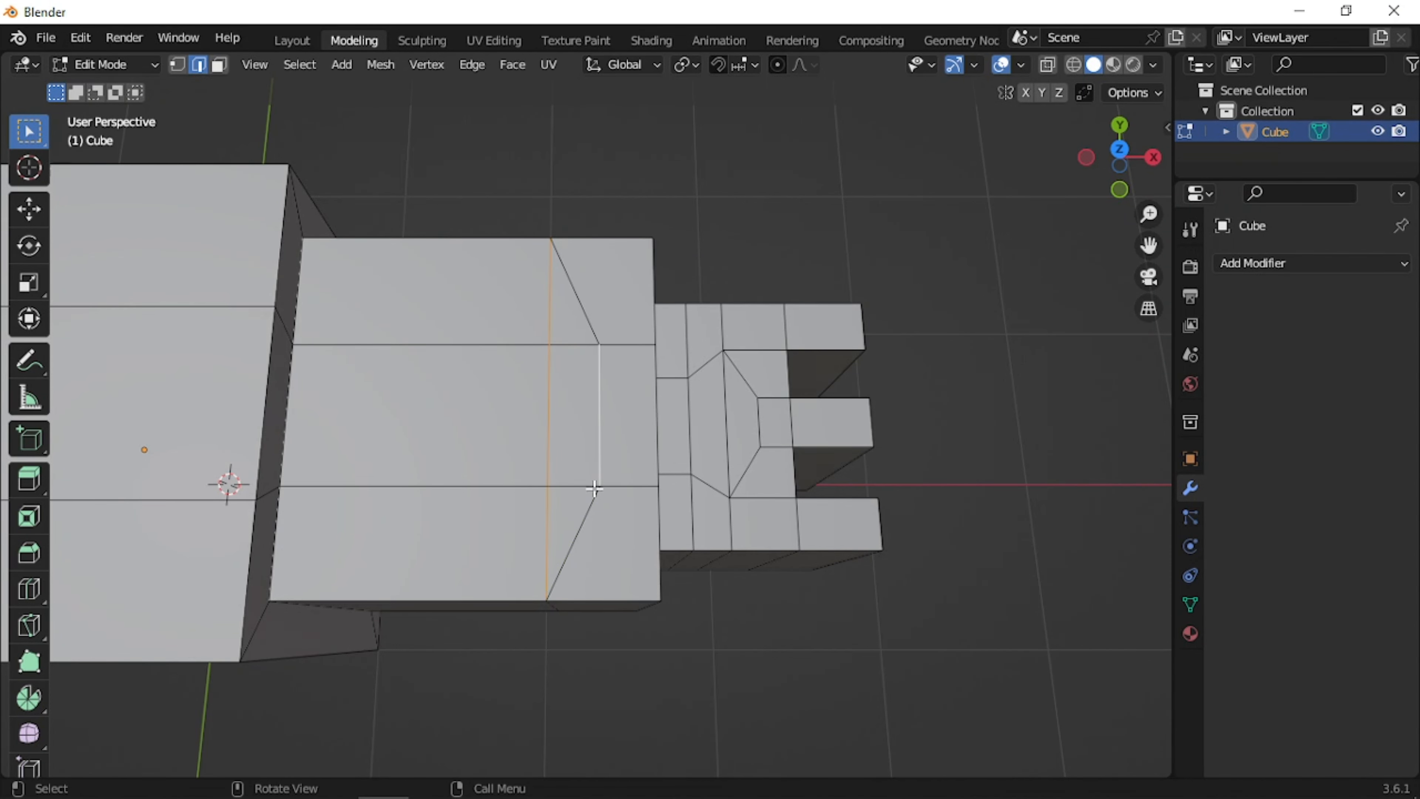
Dissolve the short lengthwise edge on the positive-Y side between the knife cut and the slid segment
click(578, 485)
click(566, 346)
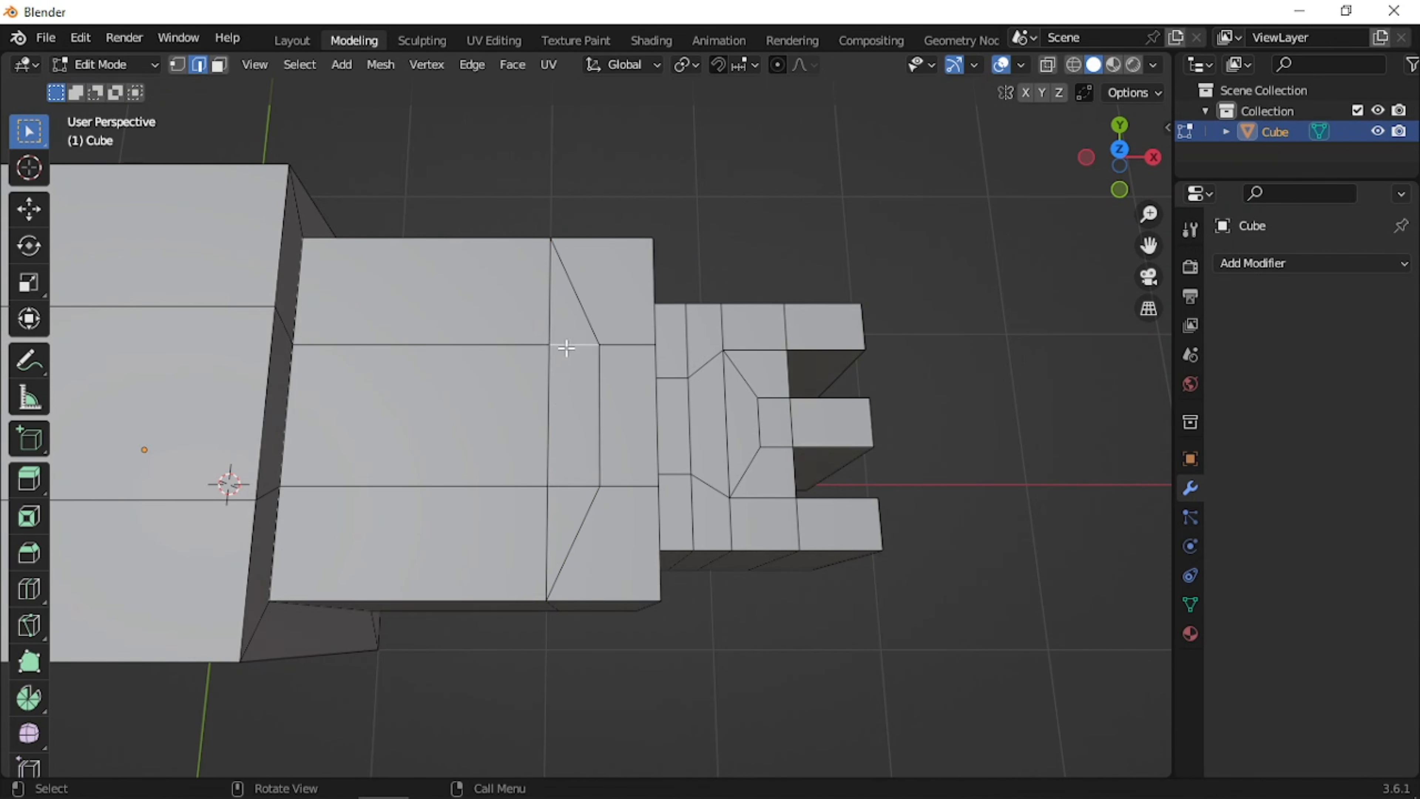
key(x)
click(566, 348)
Try to dissolve both lengthwise edge runs crossing the middle and largest blocks, and undo the dissolve
click(469, 340)
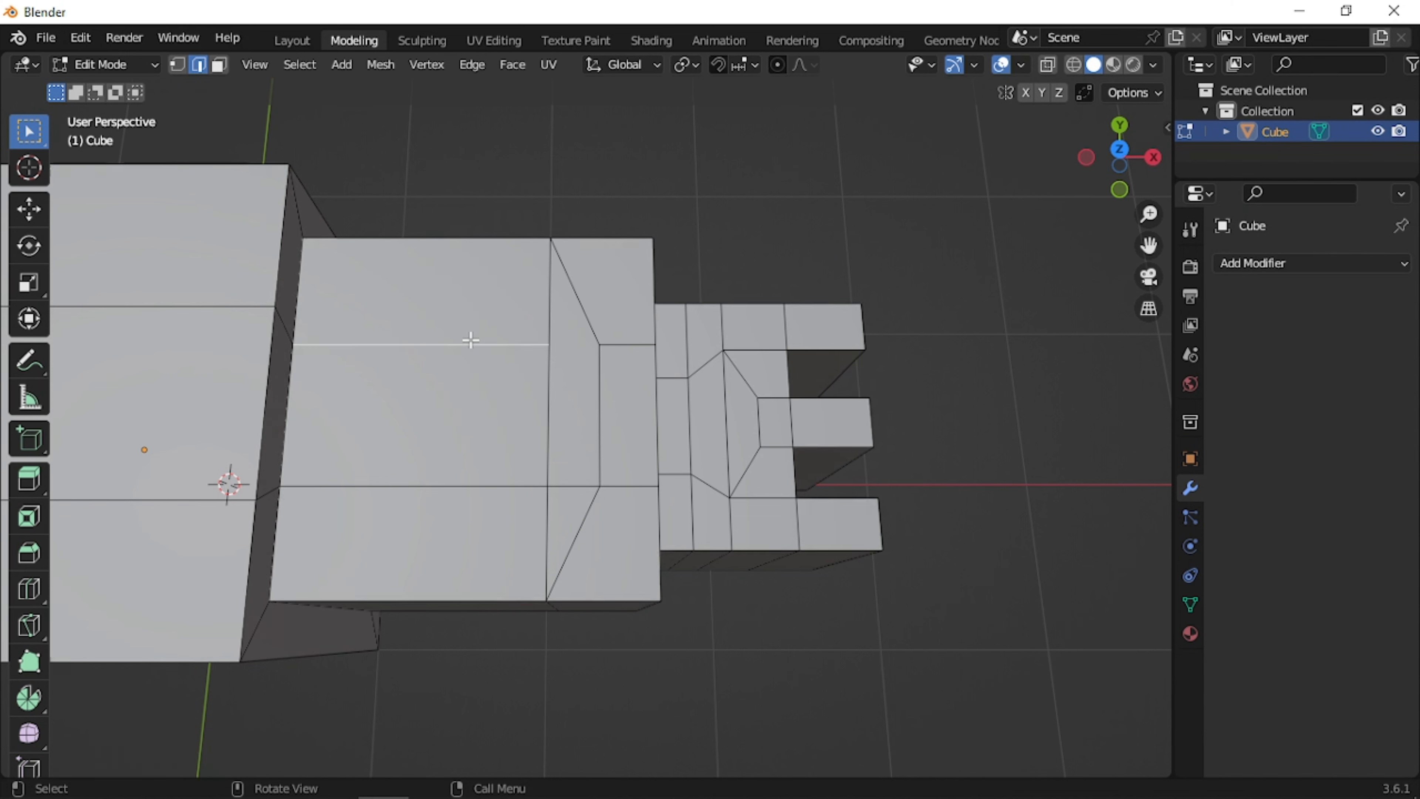
shift+double_click(468, 340)
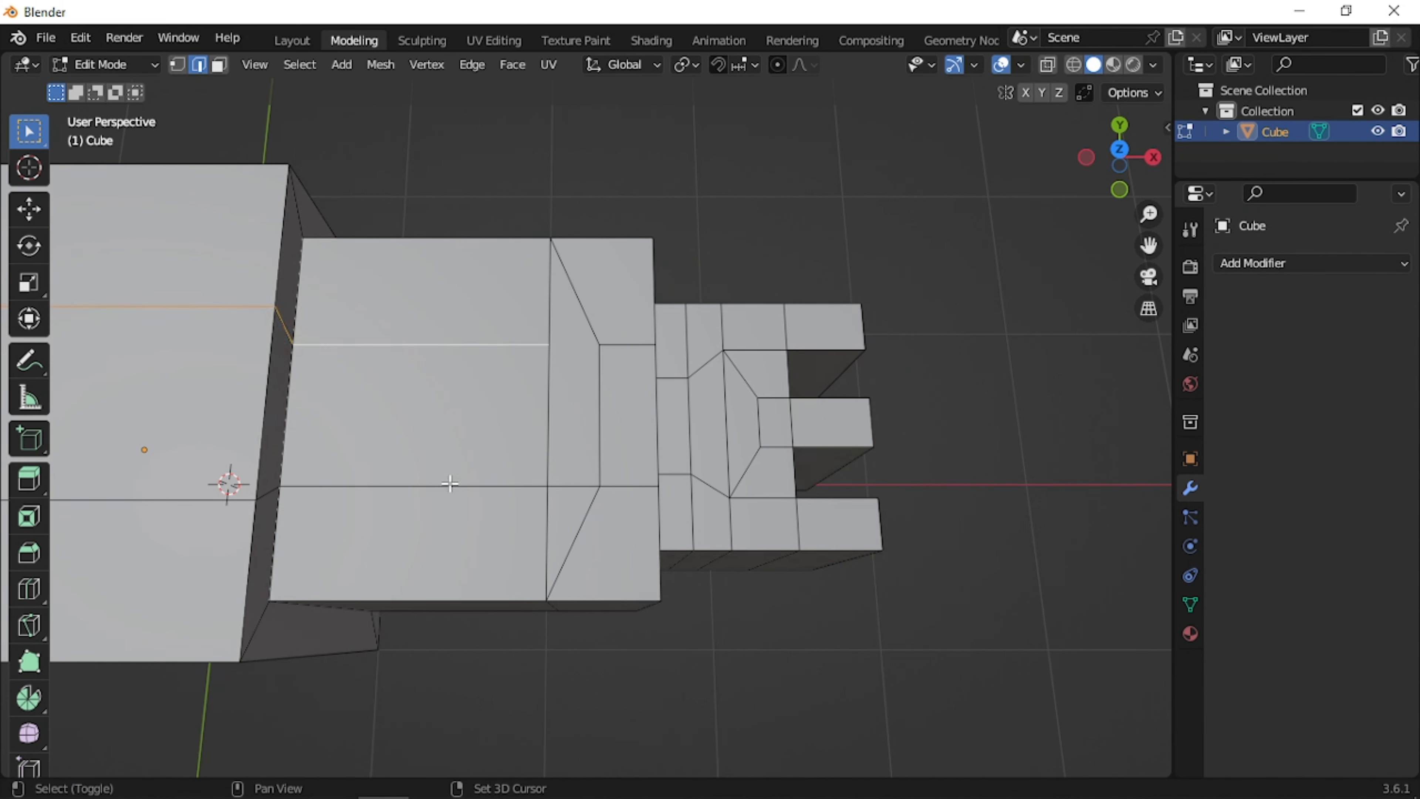
key(x)
click(485, 485)
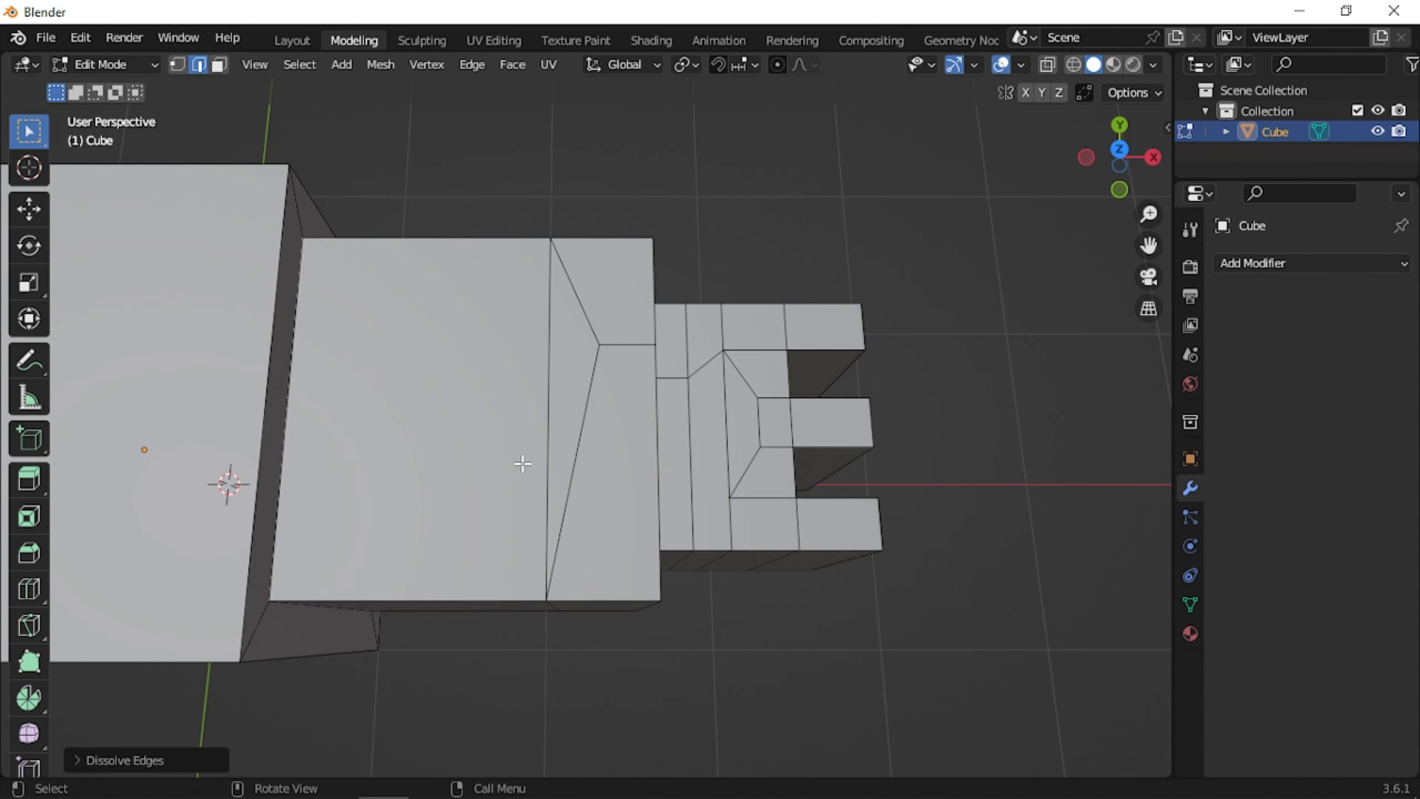
scroll(520, 468, down, 2)
scroll(520, 467, up, 2)
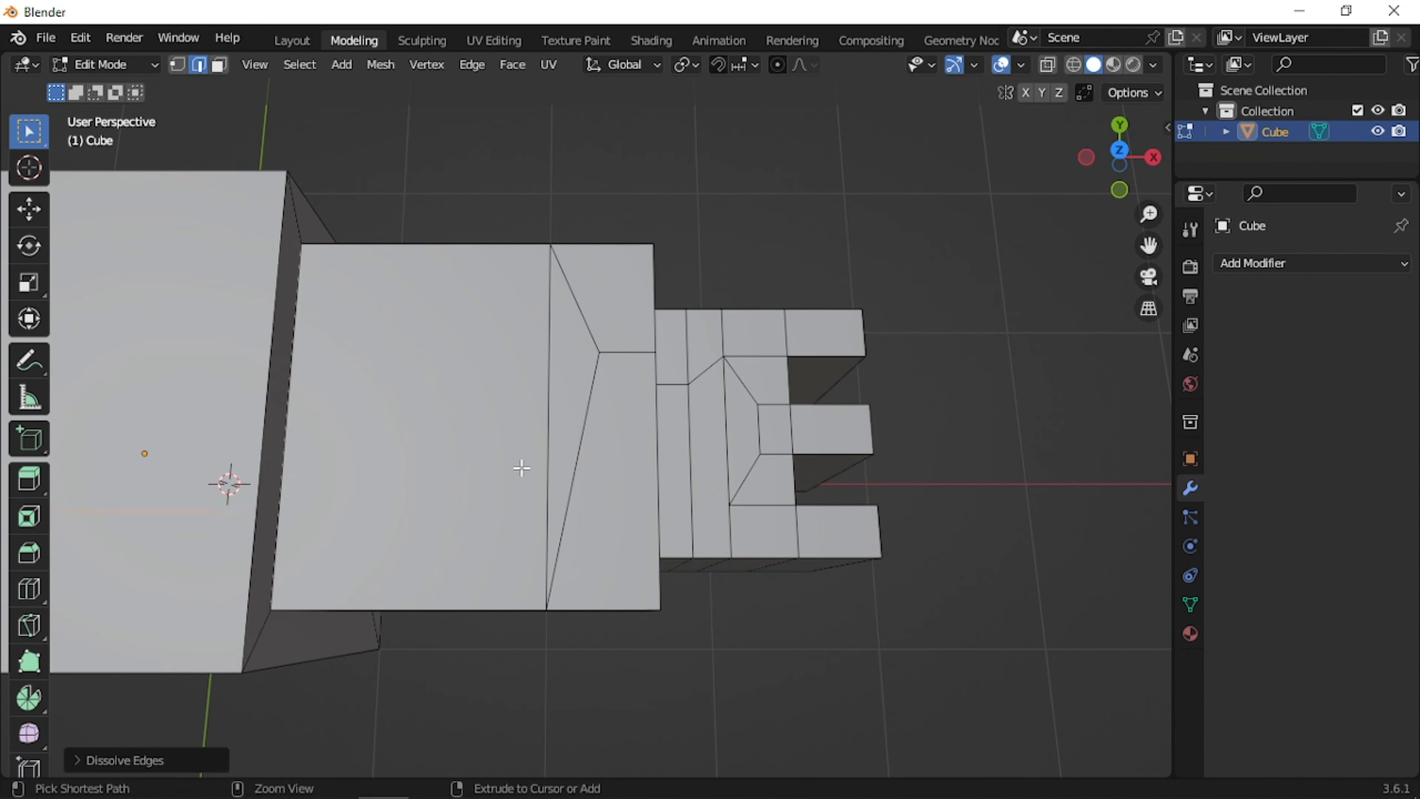
key(ctrl+r)
click(609, 505)
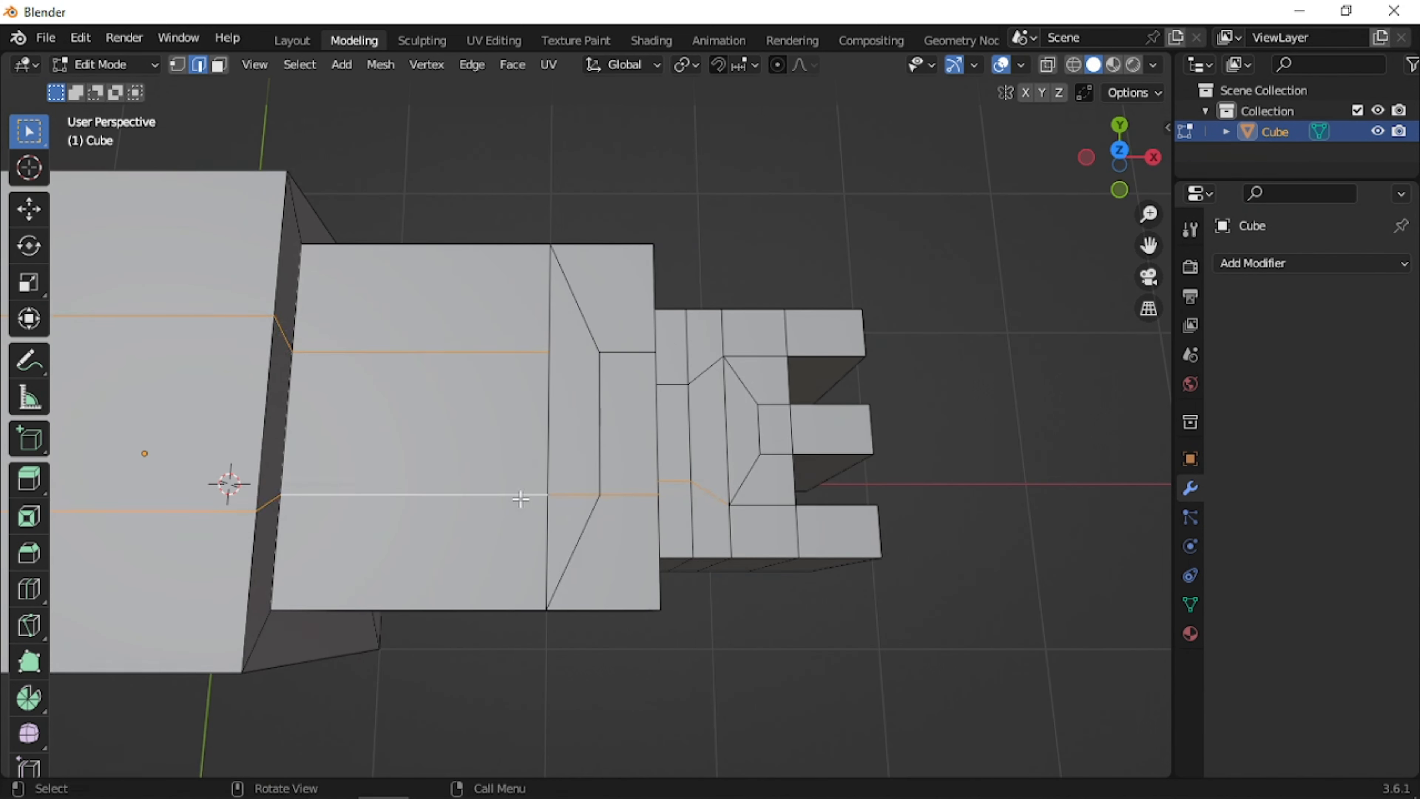
Dissolve the remaining short edge beside the knife cut and the two lengthwise edge runs across the middle and largest blocks
key(x)
click(580, 490)
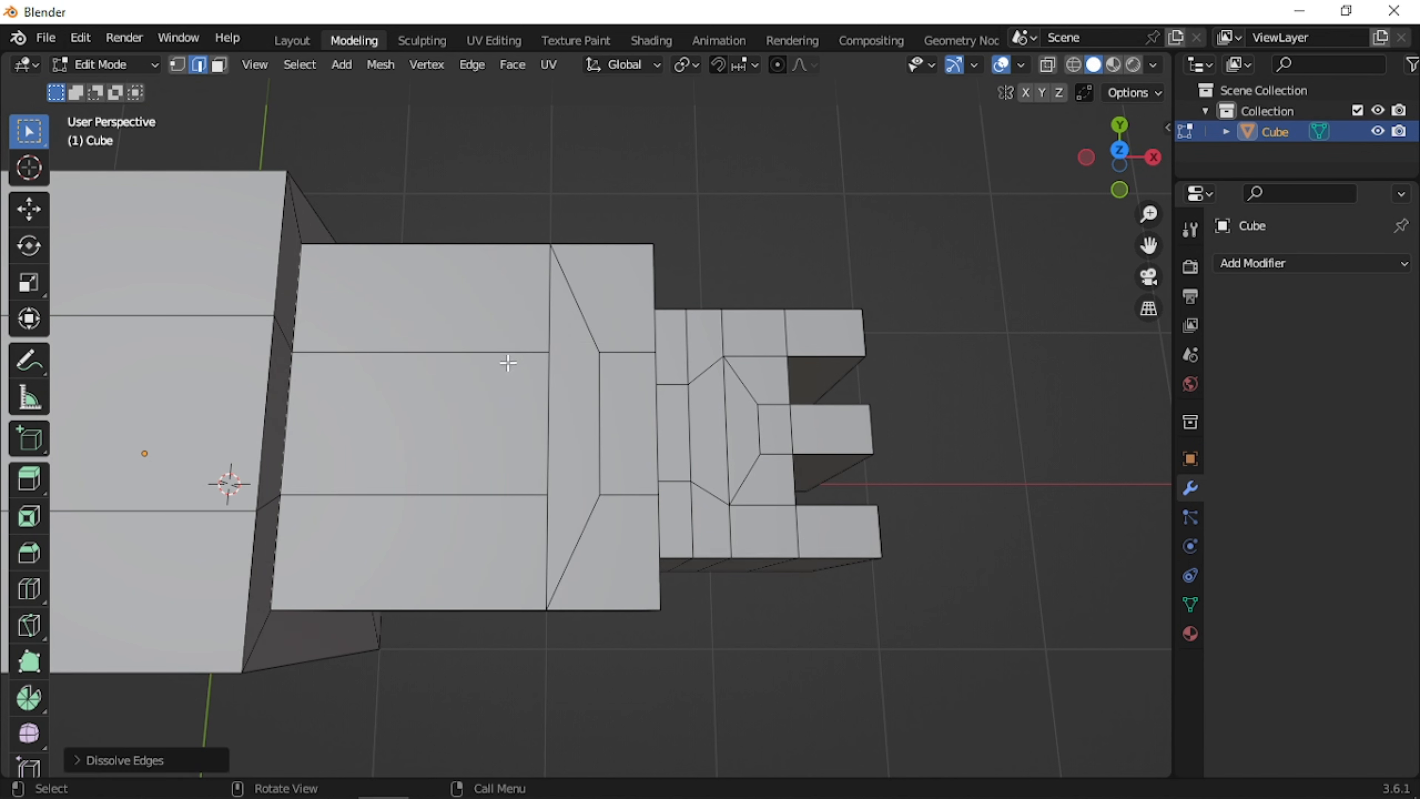
alt+click(508, 356)
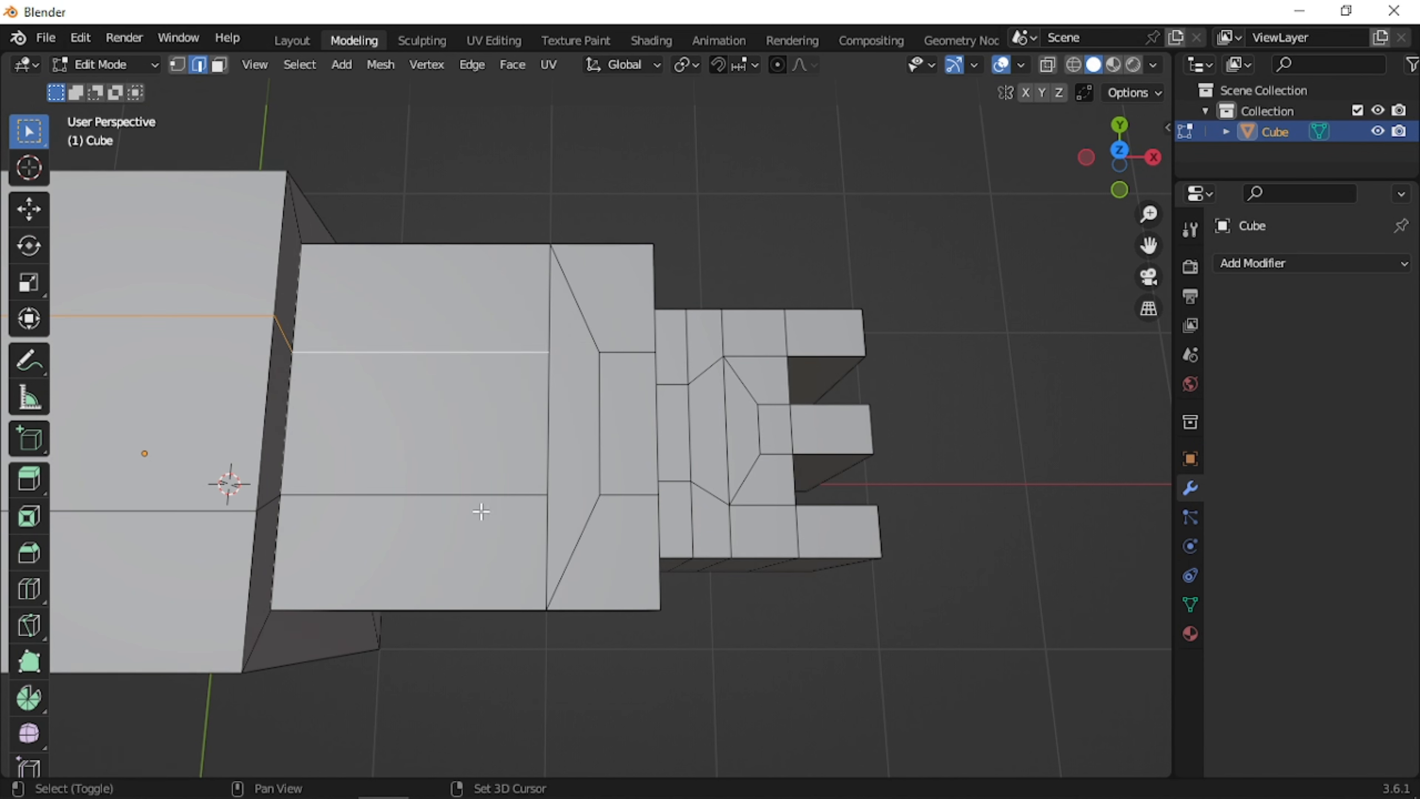
alt+shift+click(481, 512)
key(x)
click(484, 512)
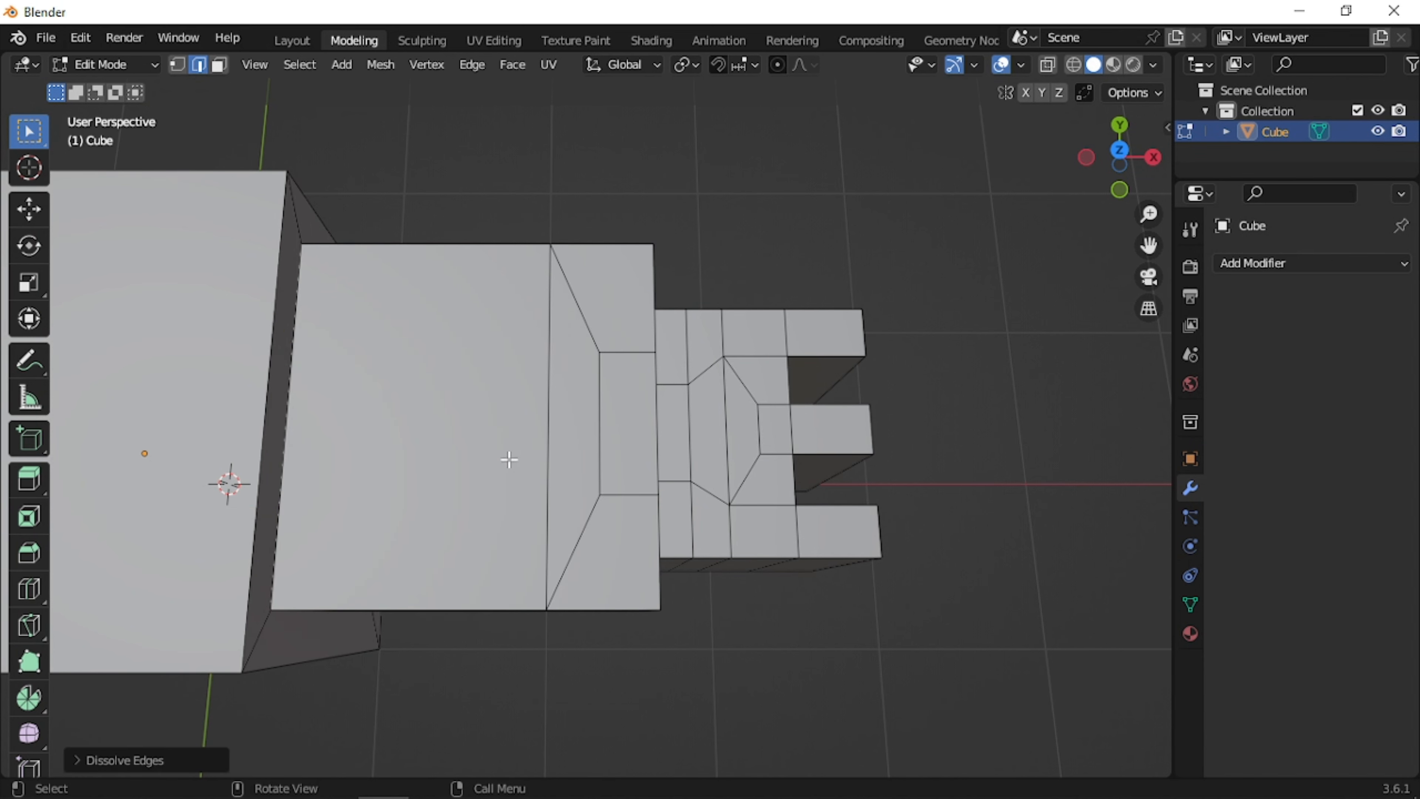
Add a crosswise loop cut near the middle of the plain section between the largest block and the knife-cut line
scroll(806, 441, up, 2)
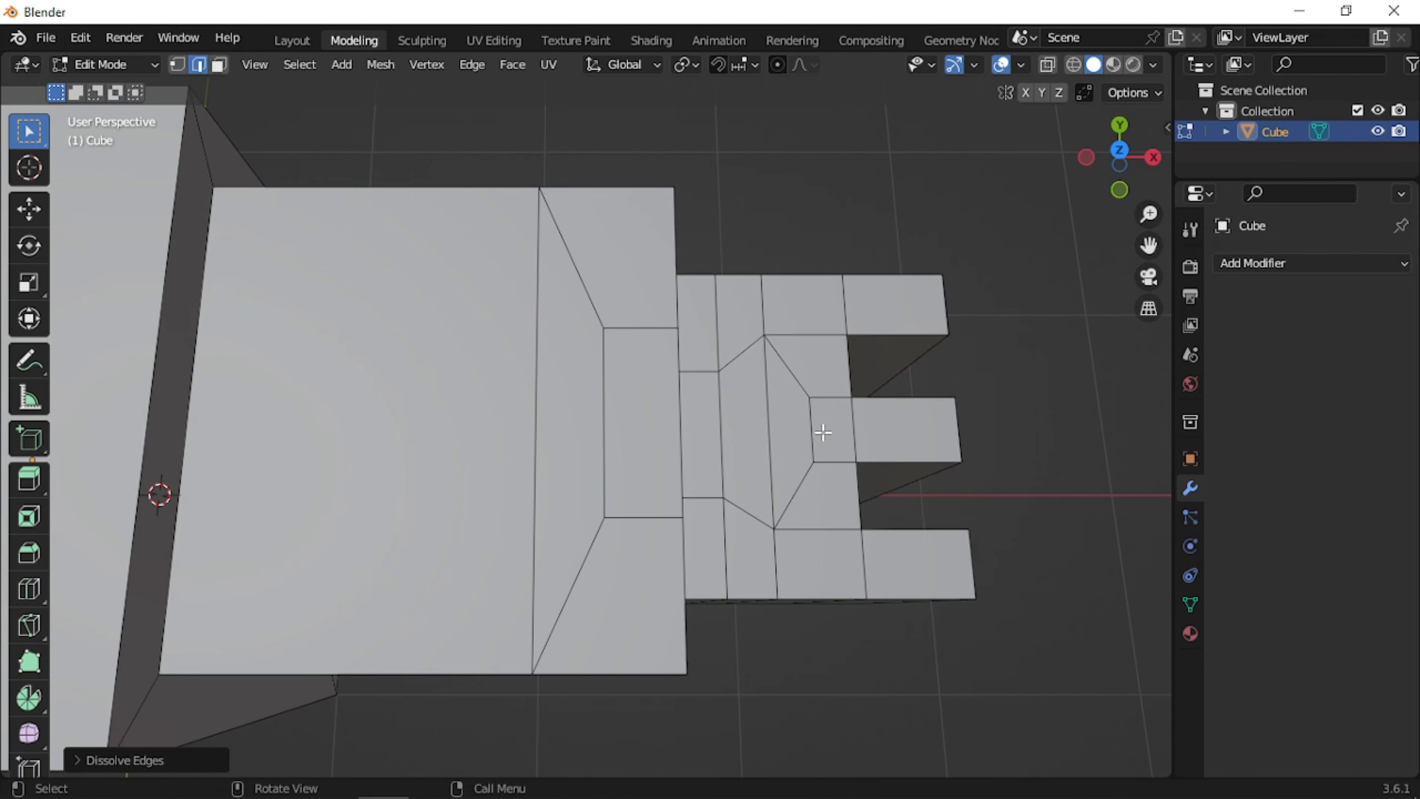
drag(1149, 245, 1031, 229)
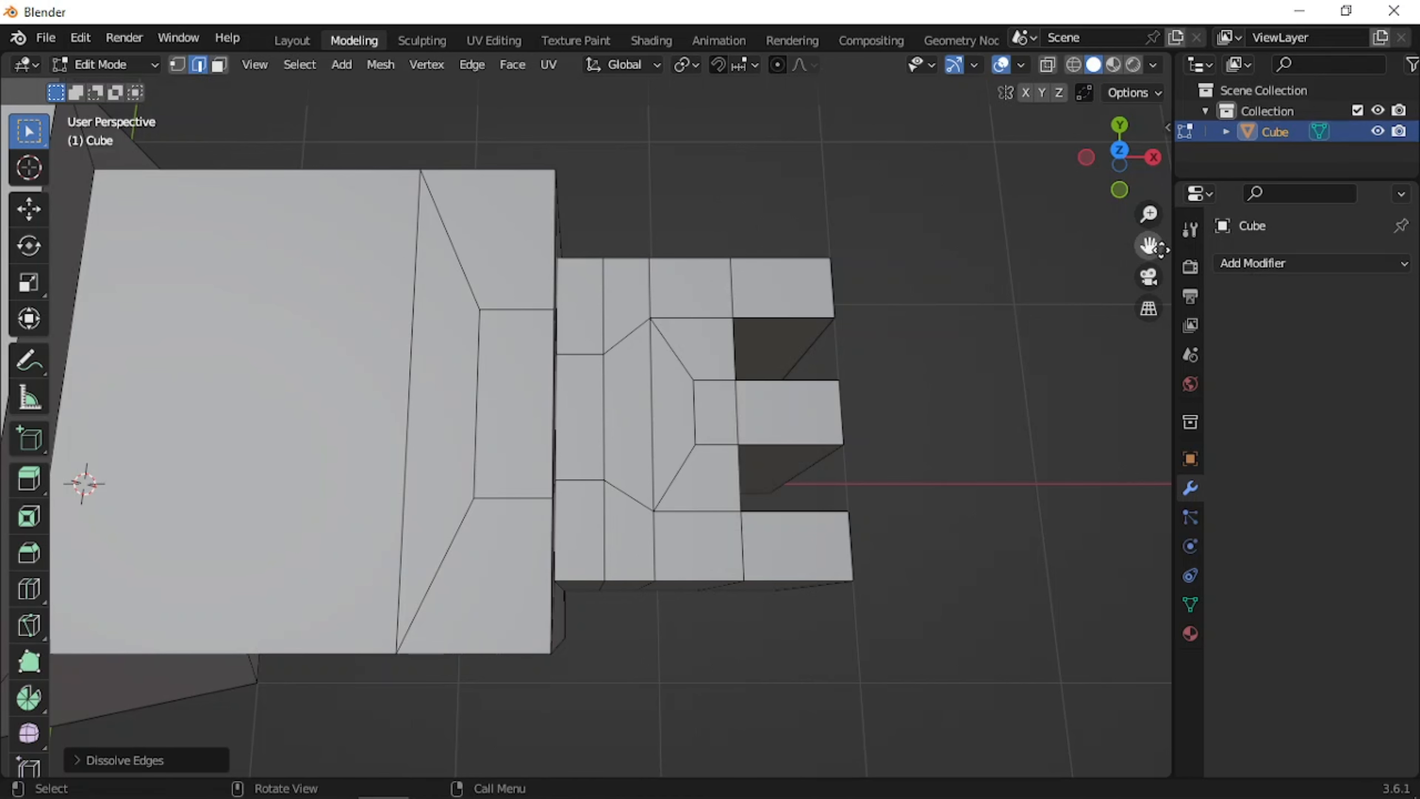
drag(1149, 245, 1100, 250)
scroll(839, 291, down, 1)
middle_drag(837, 292, 808, 312)
scroll(789, 319, down, 1)
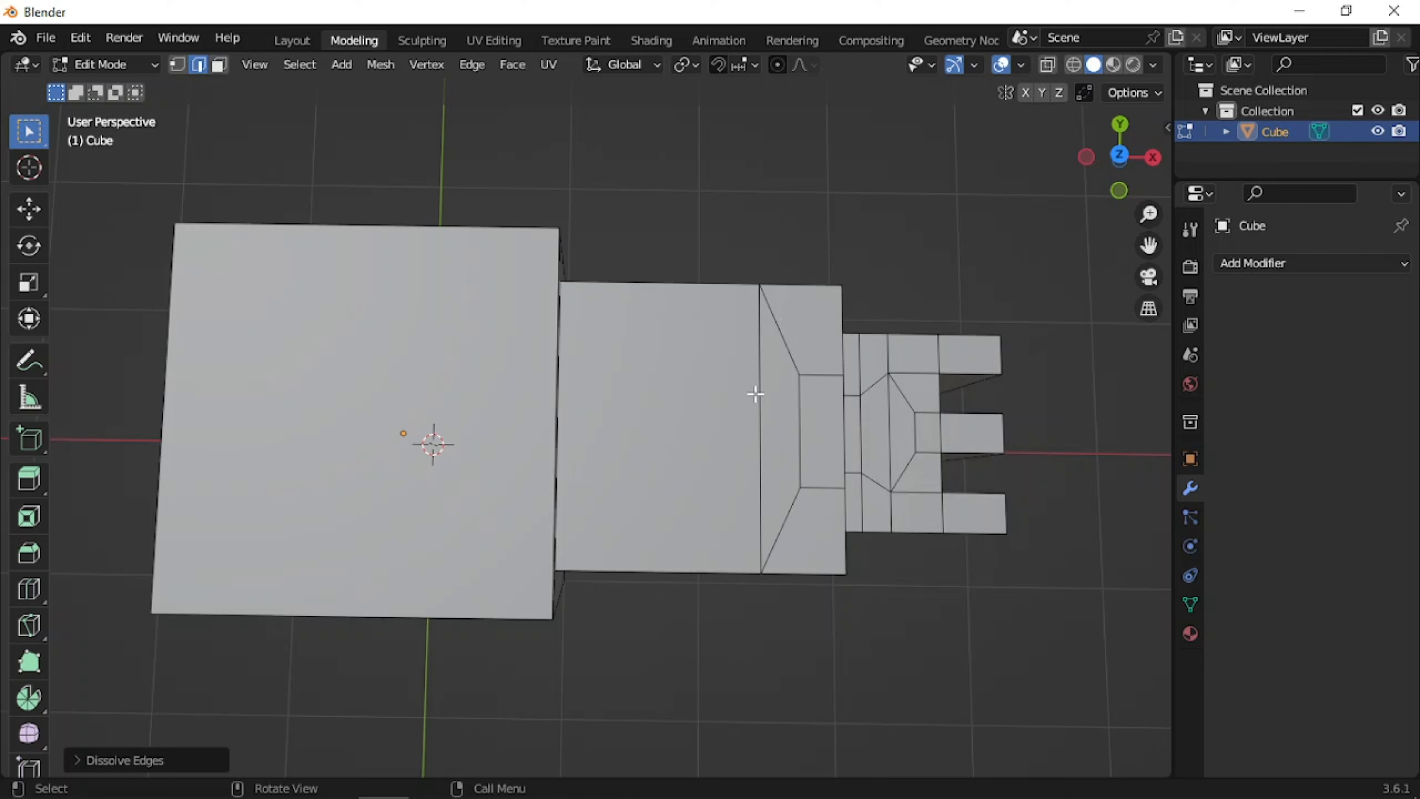
key(ctrl+r)
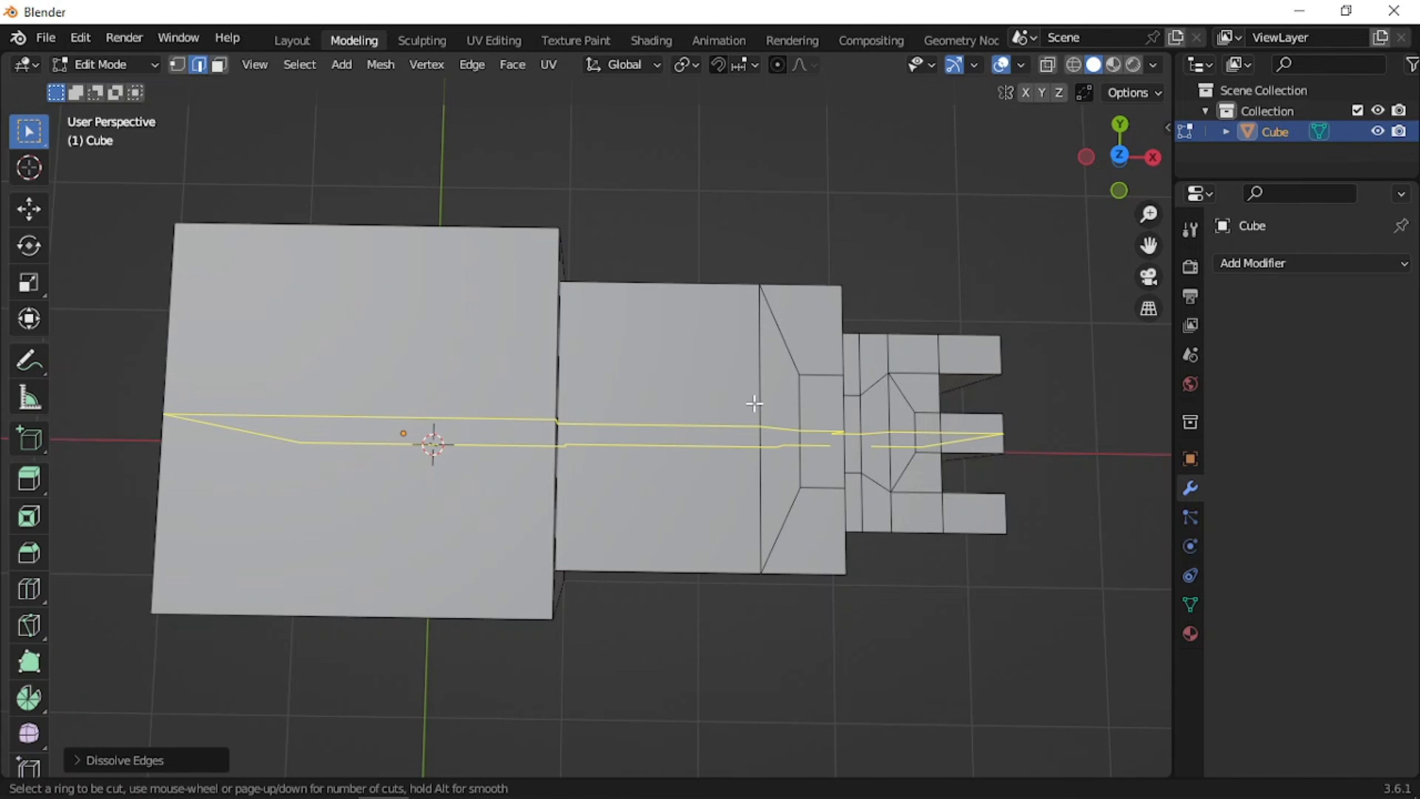
click(671, 297)
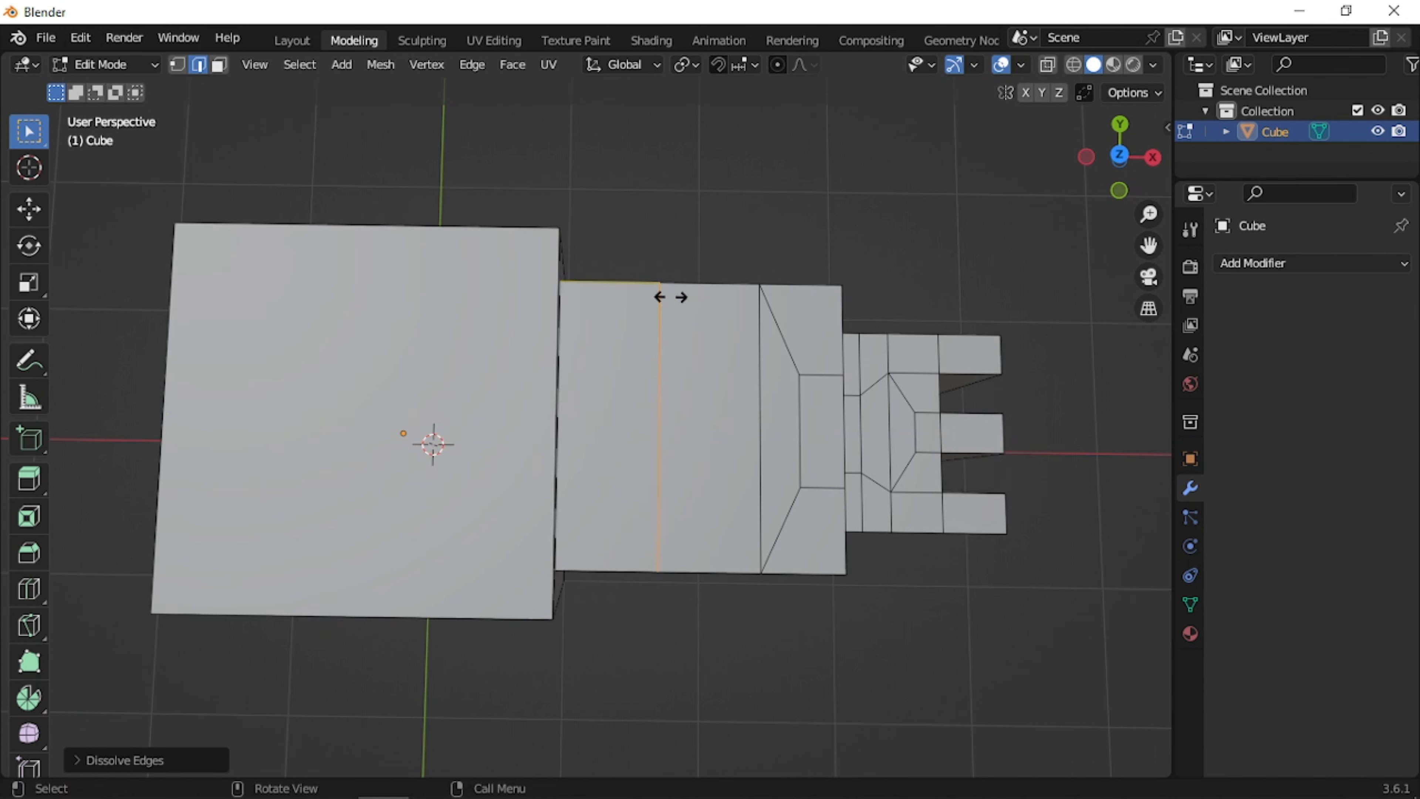
click(677, 297)
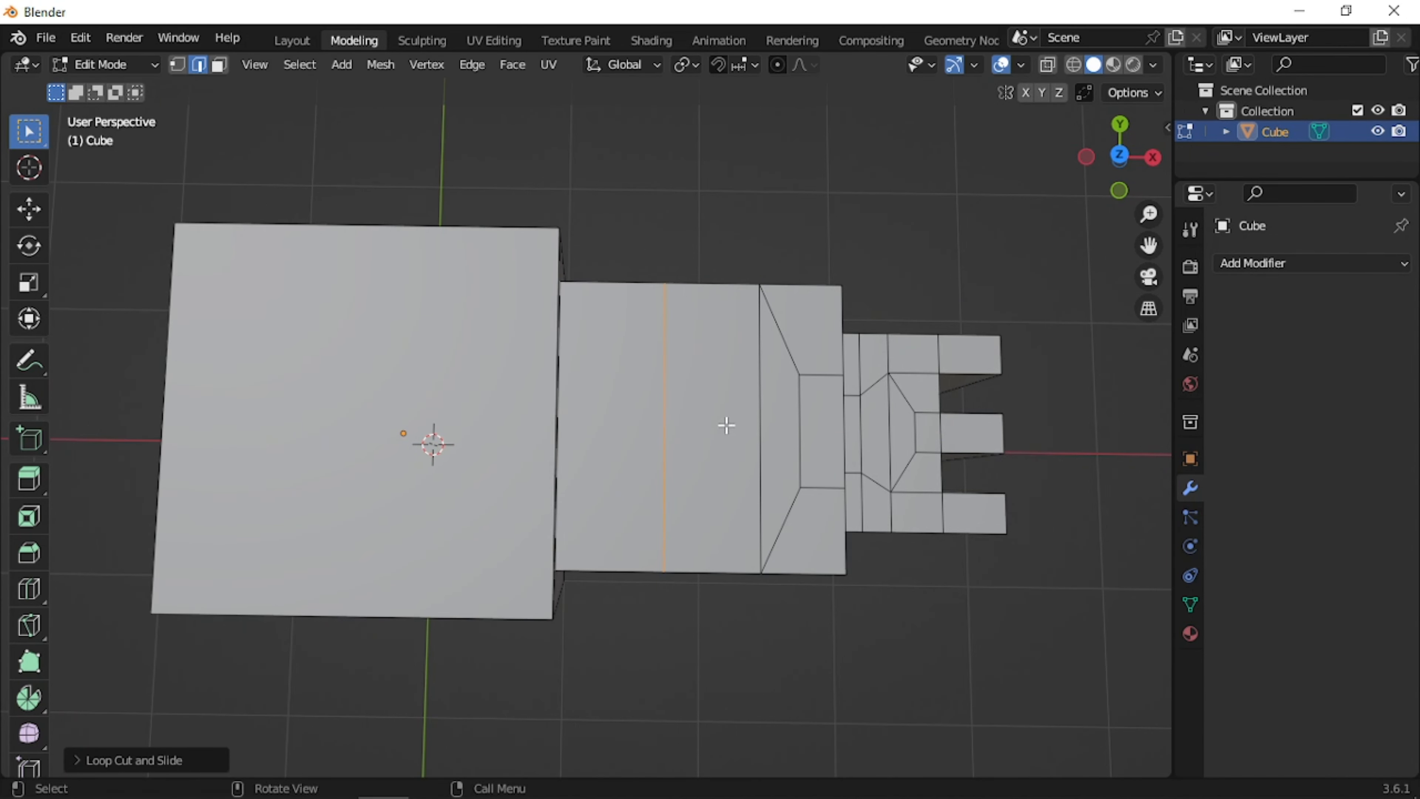
Add a centered lengthwise loop cut running through all the blocks and the center prong
key(ctrl+r)
click(654, 424)
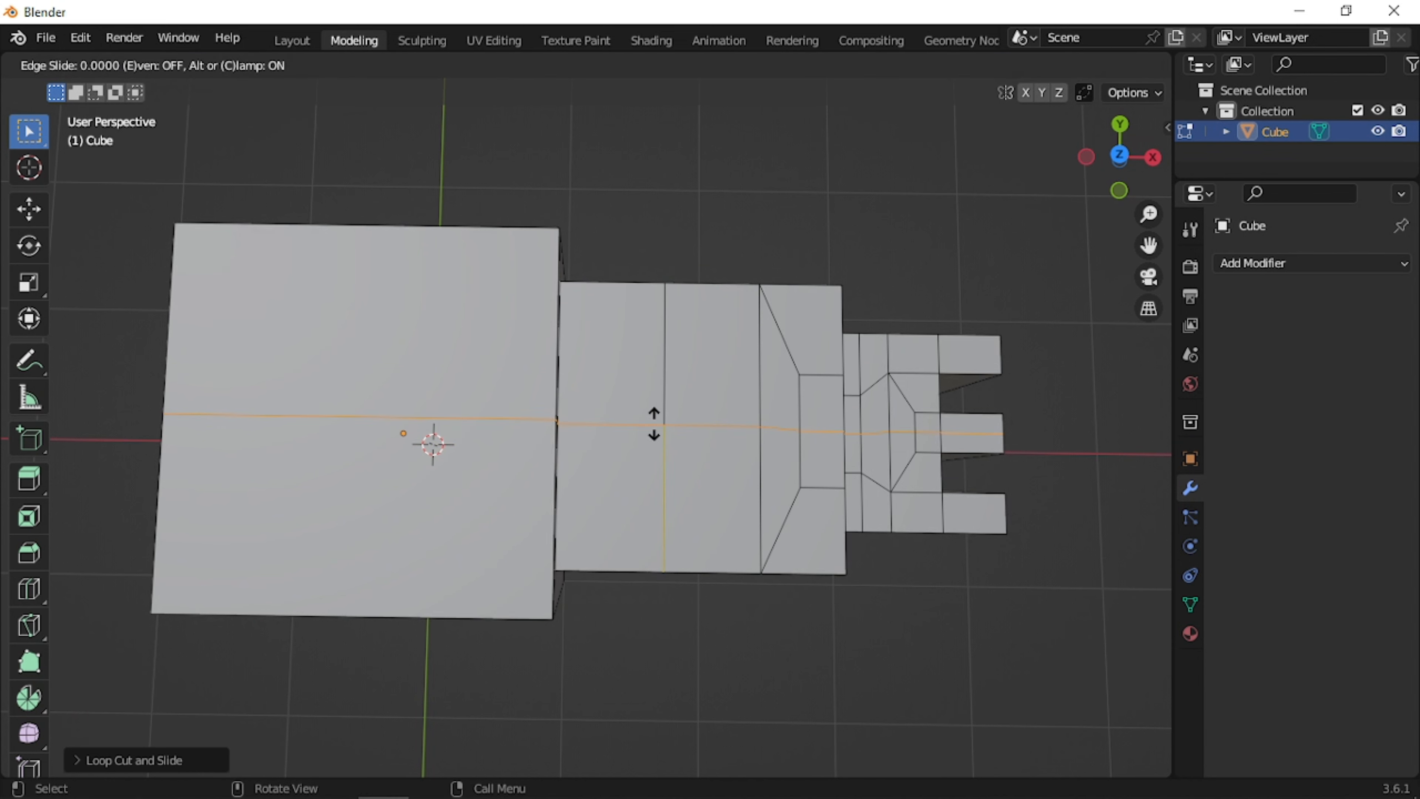
click(654, 424)
click(670, 431)
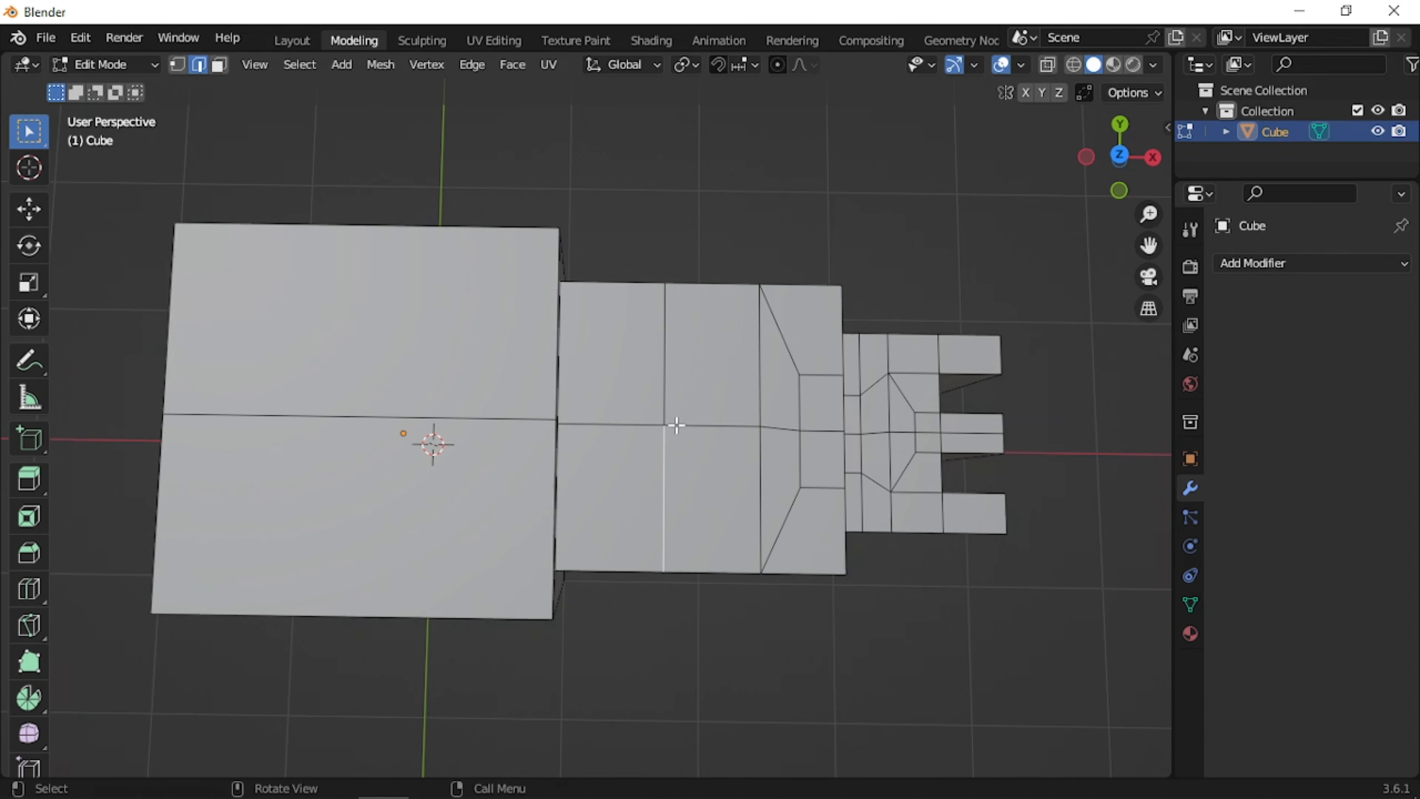
key(k)
click(664, 425)
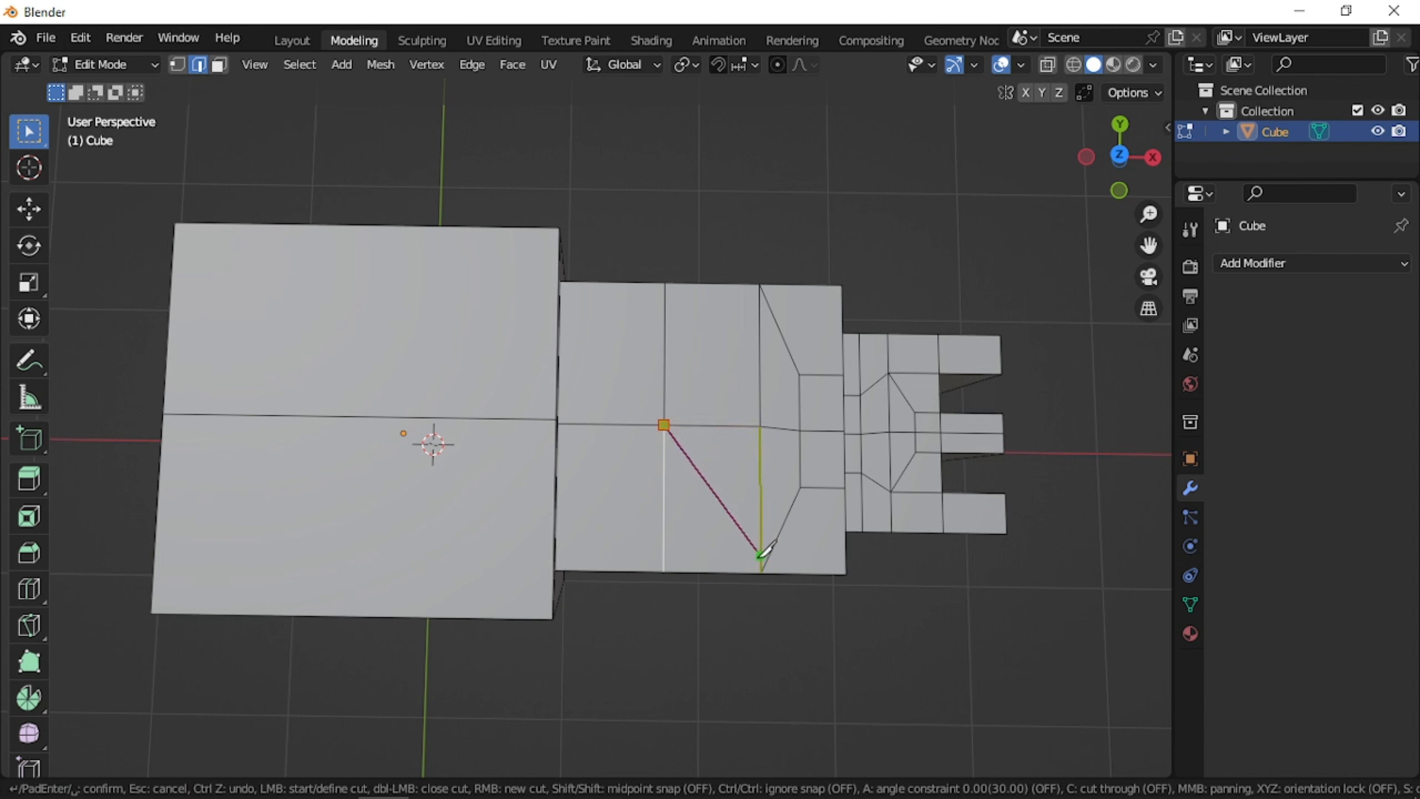
click(760, 572)
key(Escape)
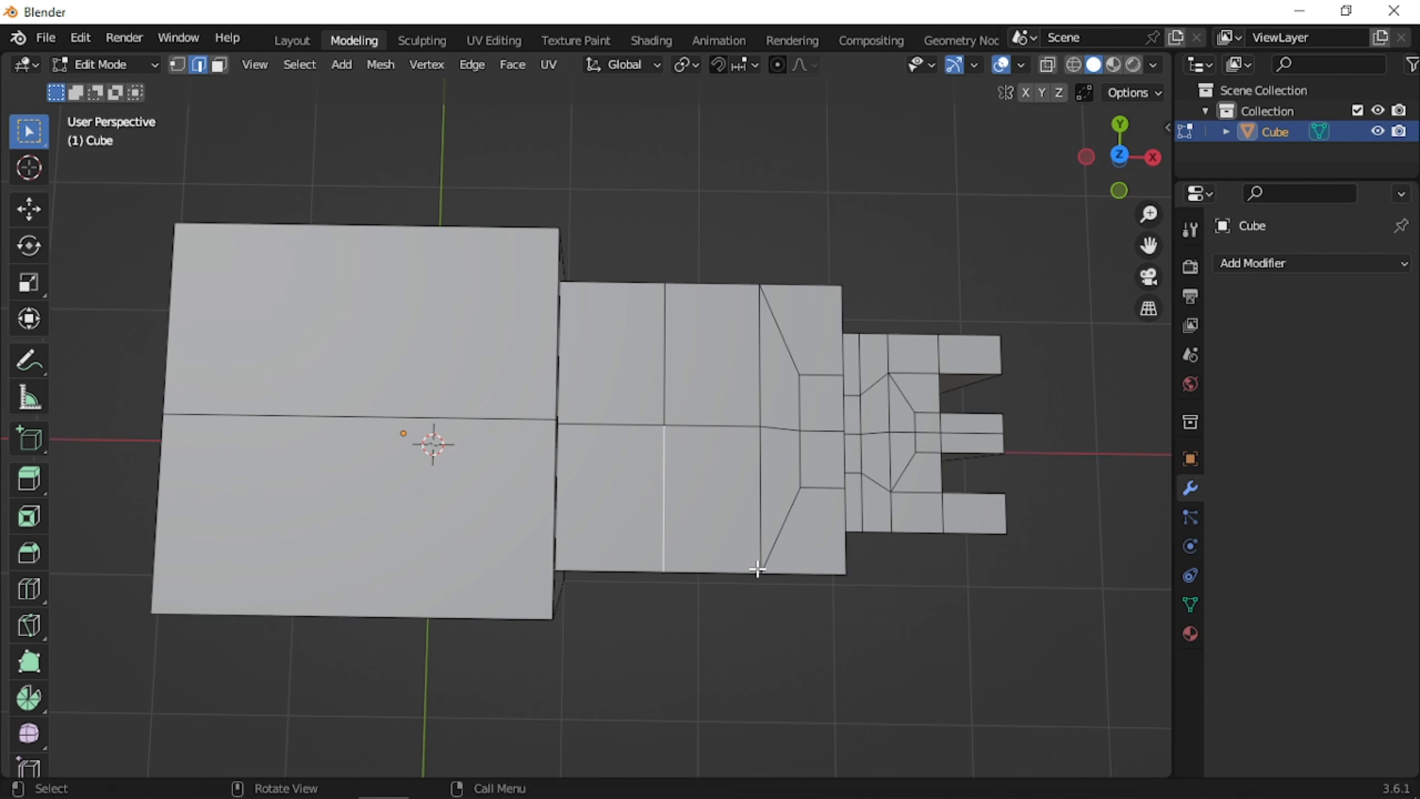
Knife-cut a diagonal from the crossing of the two new loops to the negative-Y corner vertex of the bent loop
click(708, 433)
scroll(706, 460, up, 2)
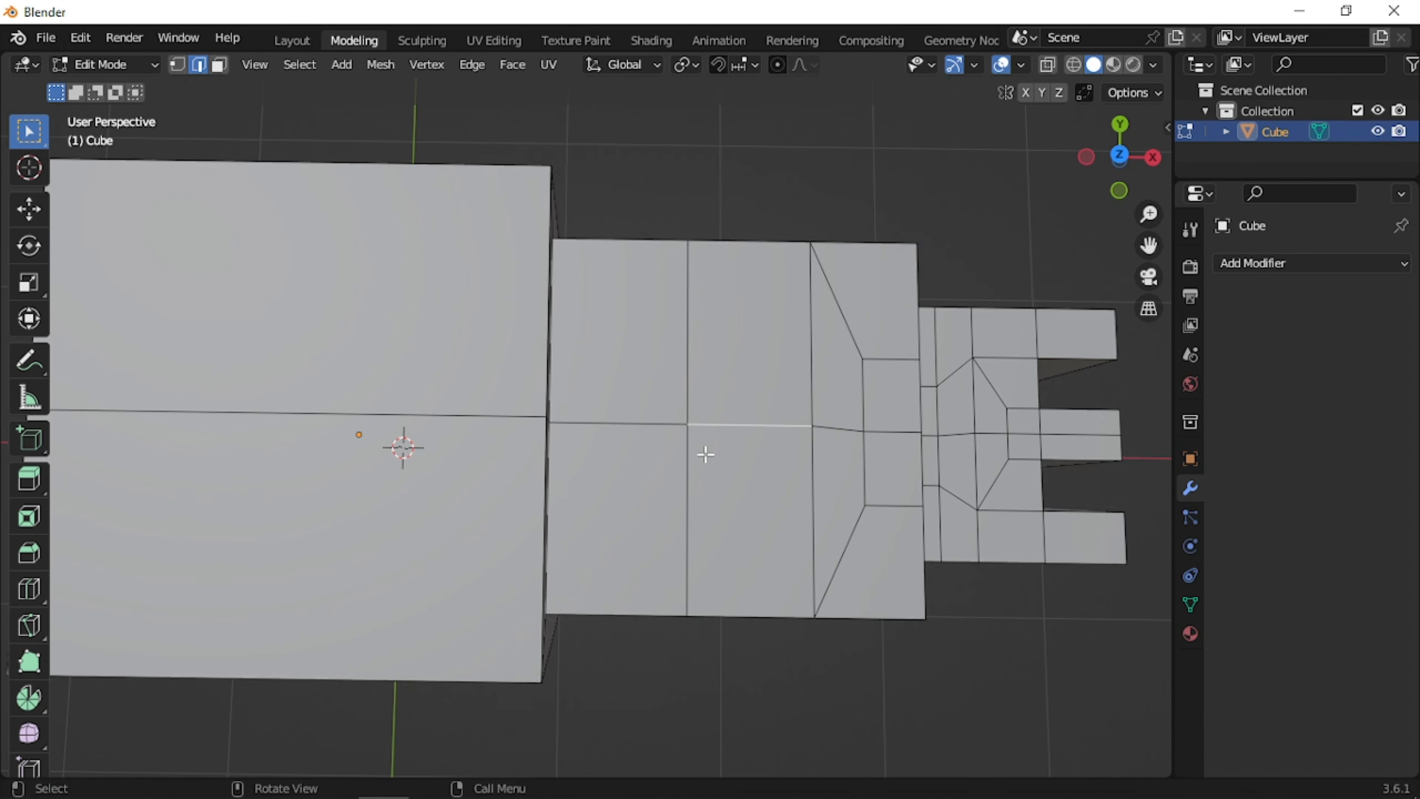
key(k)
click(688, 424)
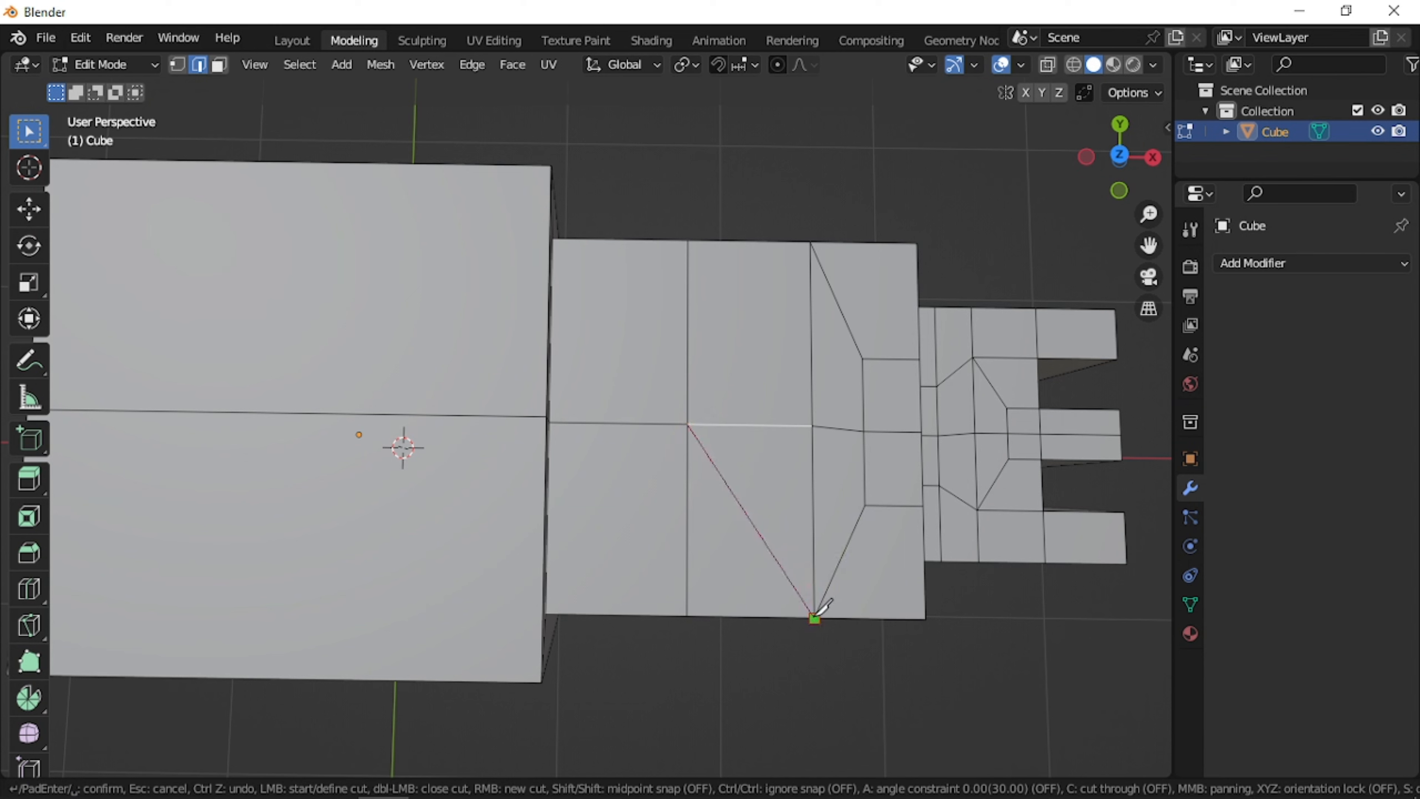
click(815, 618)
key(Return)
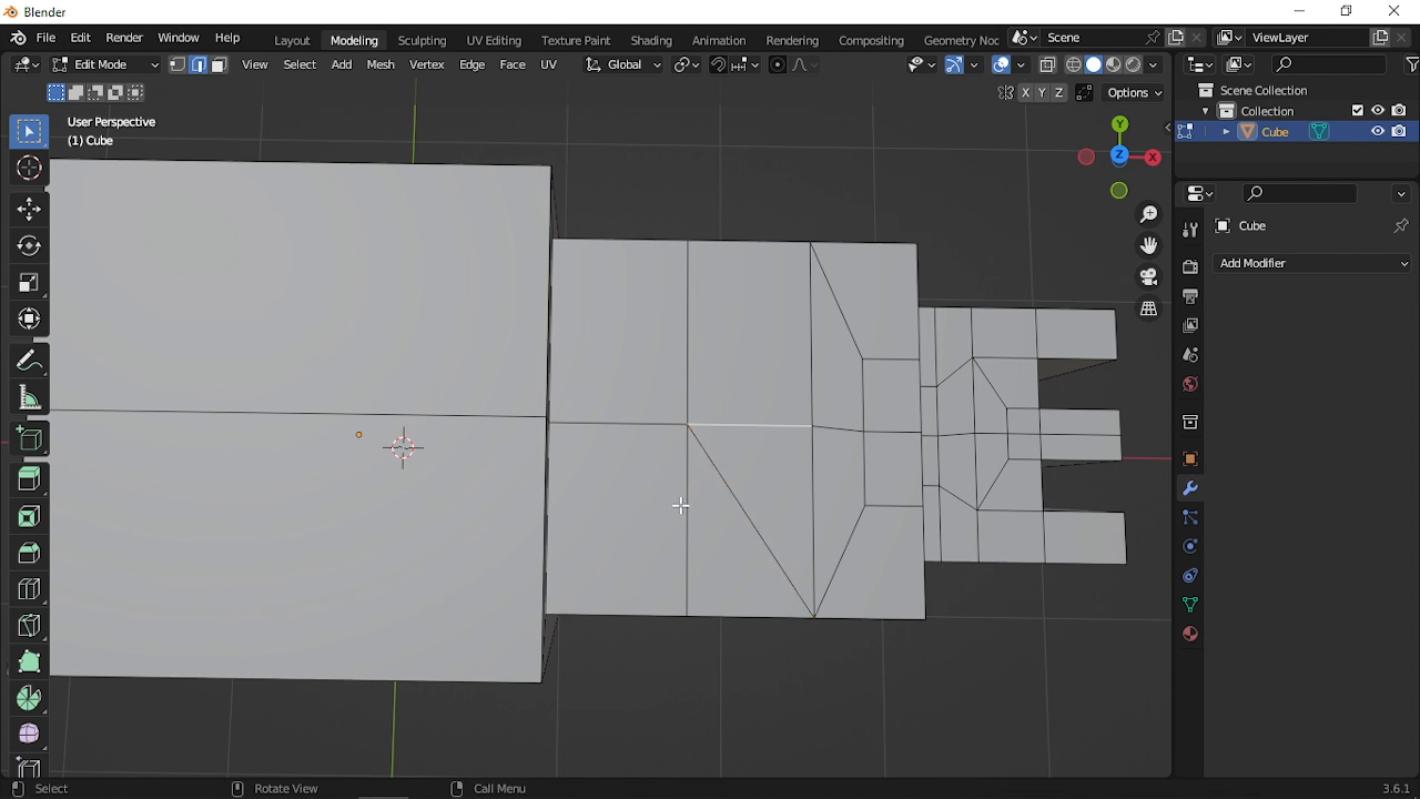
Dissolve the center edge and the crosswise edge on either side of the new diagonal cut
shift+click(680, 505)
key(x)
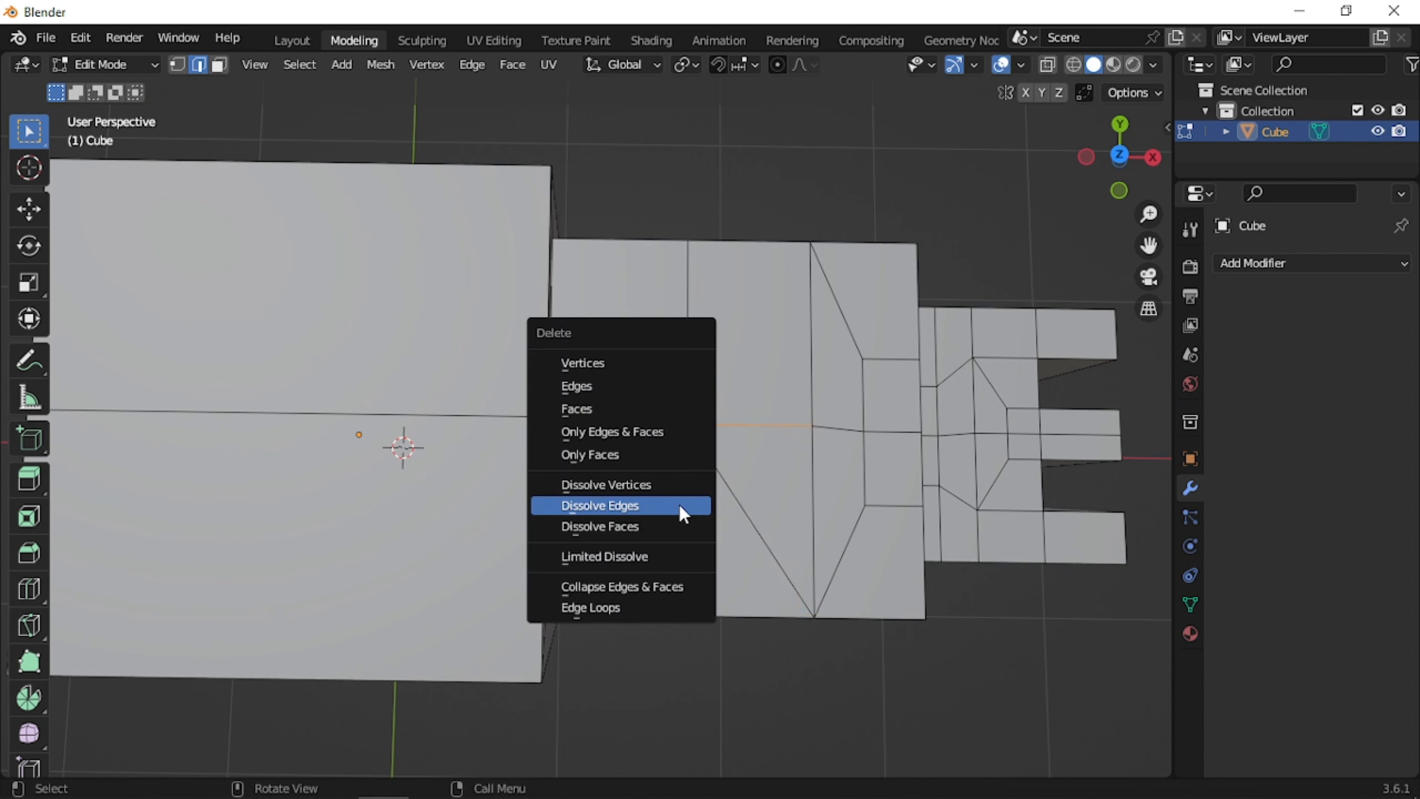
click(678, 505)
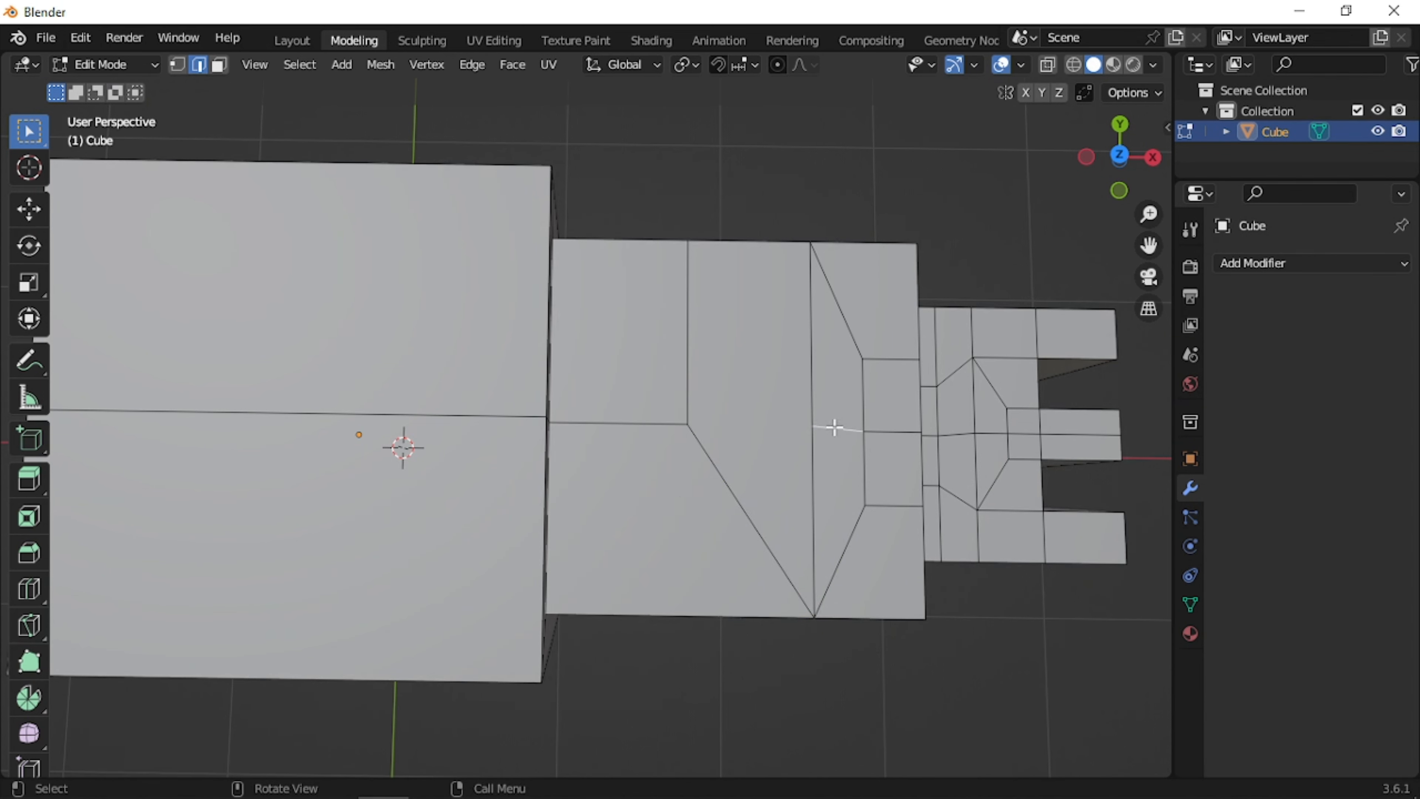
Dissolve the lengthwise center edges from the crosswise edge at the bent loop's corners through to the center prong's tip
alt+click(835, 428)
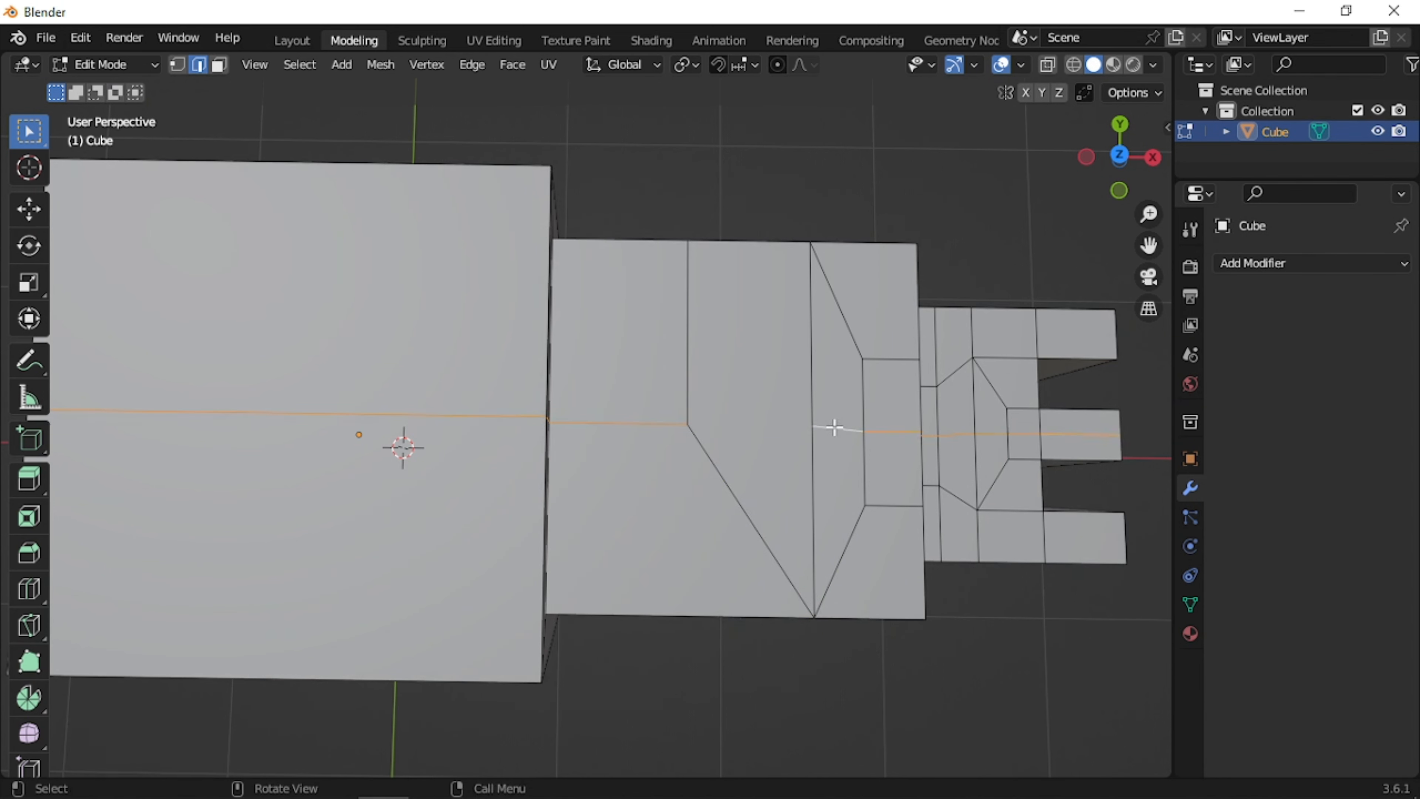
click(835, 427)
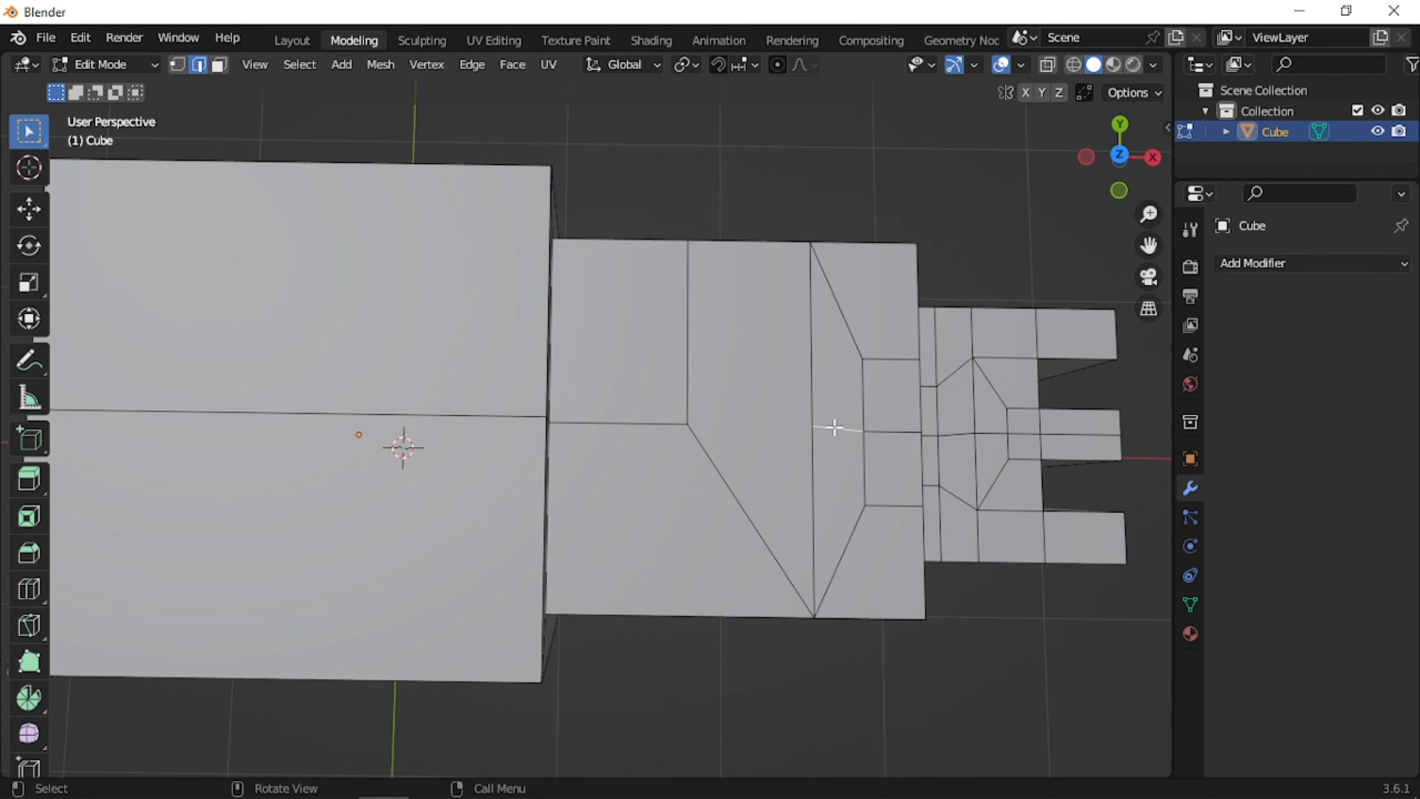
ctrl+click(1097, 430)
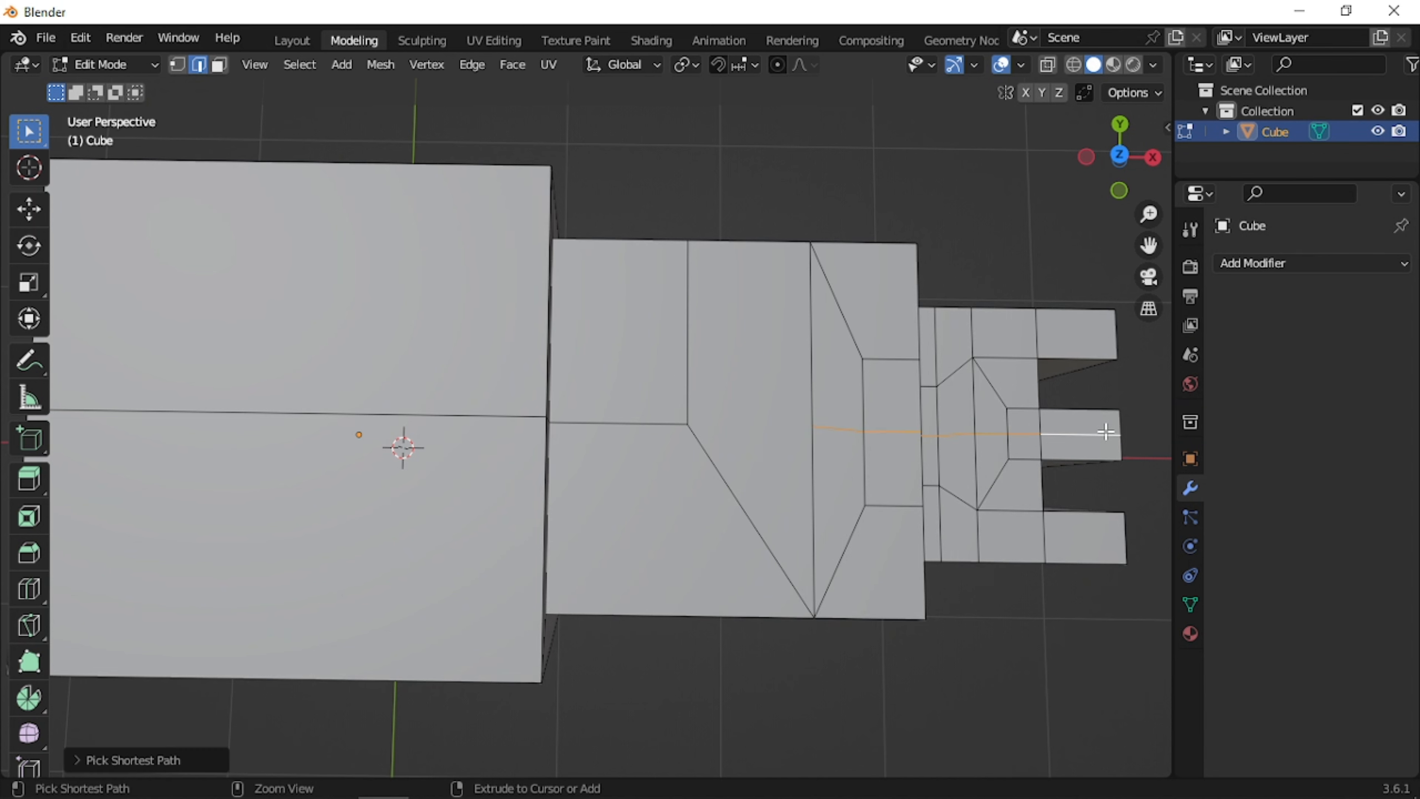
key(x)
click(1097, 430)
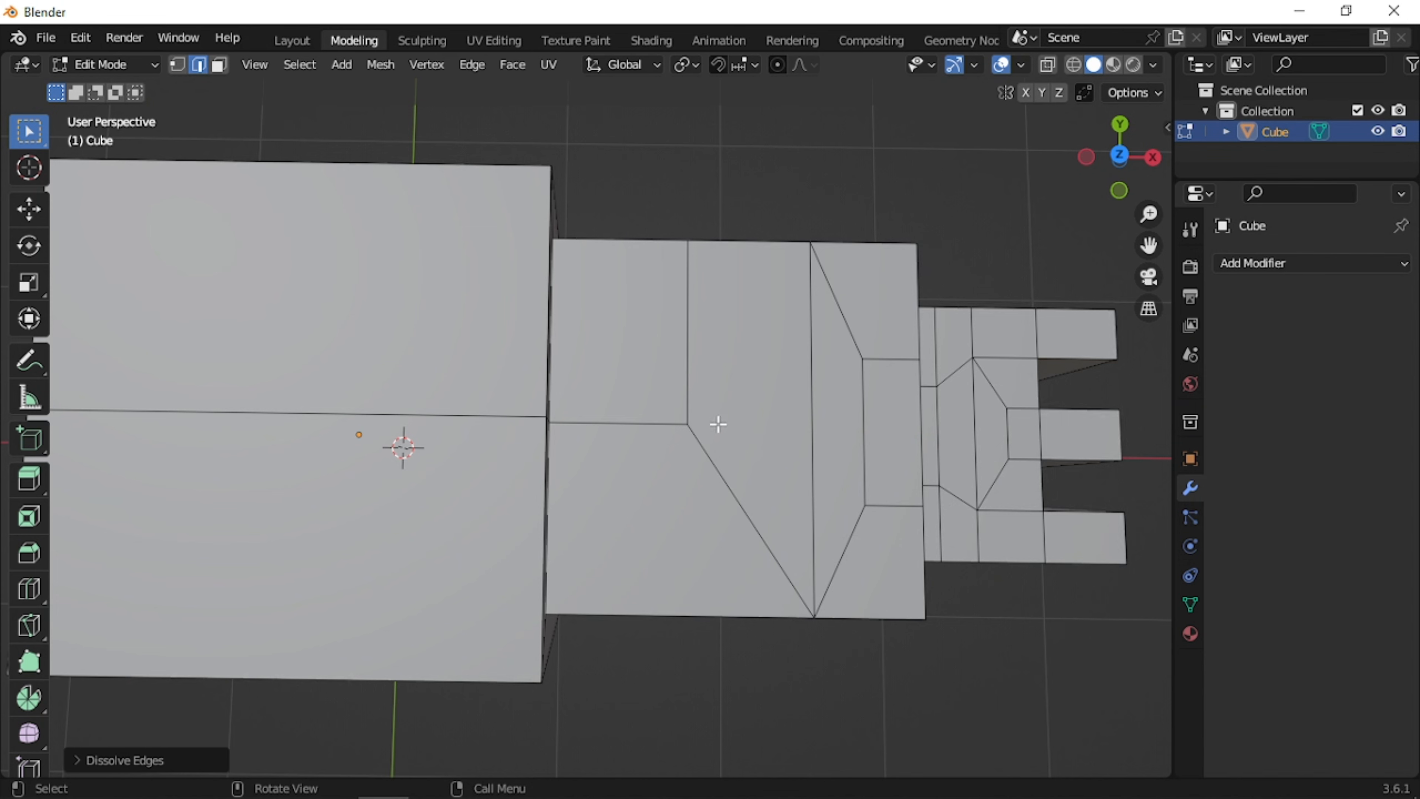
scroll(726, 428, down, 2)
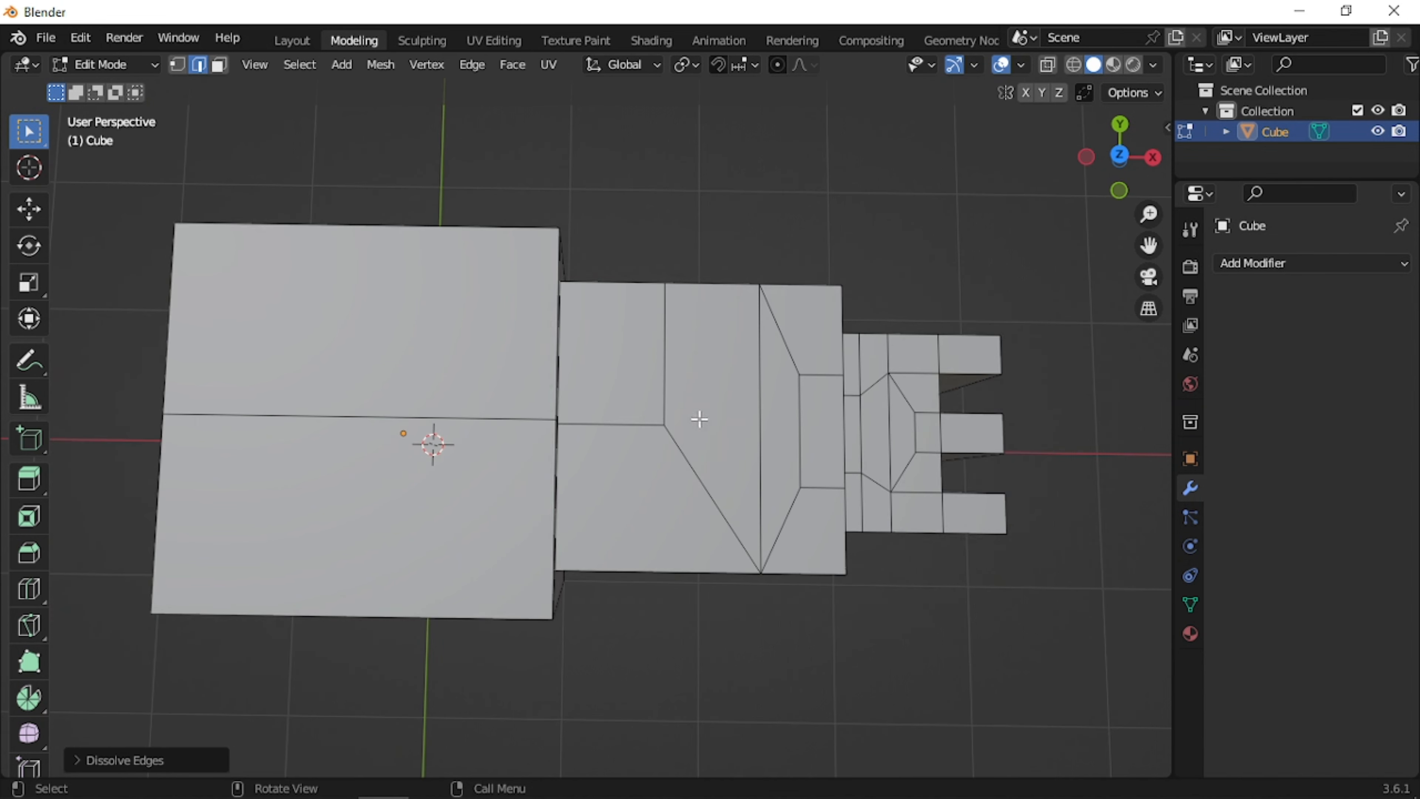
scroll(697, 416, up, 2)
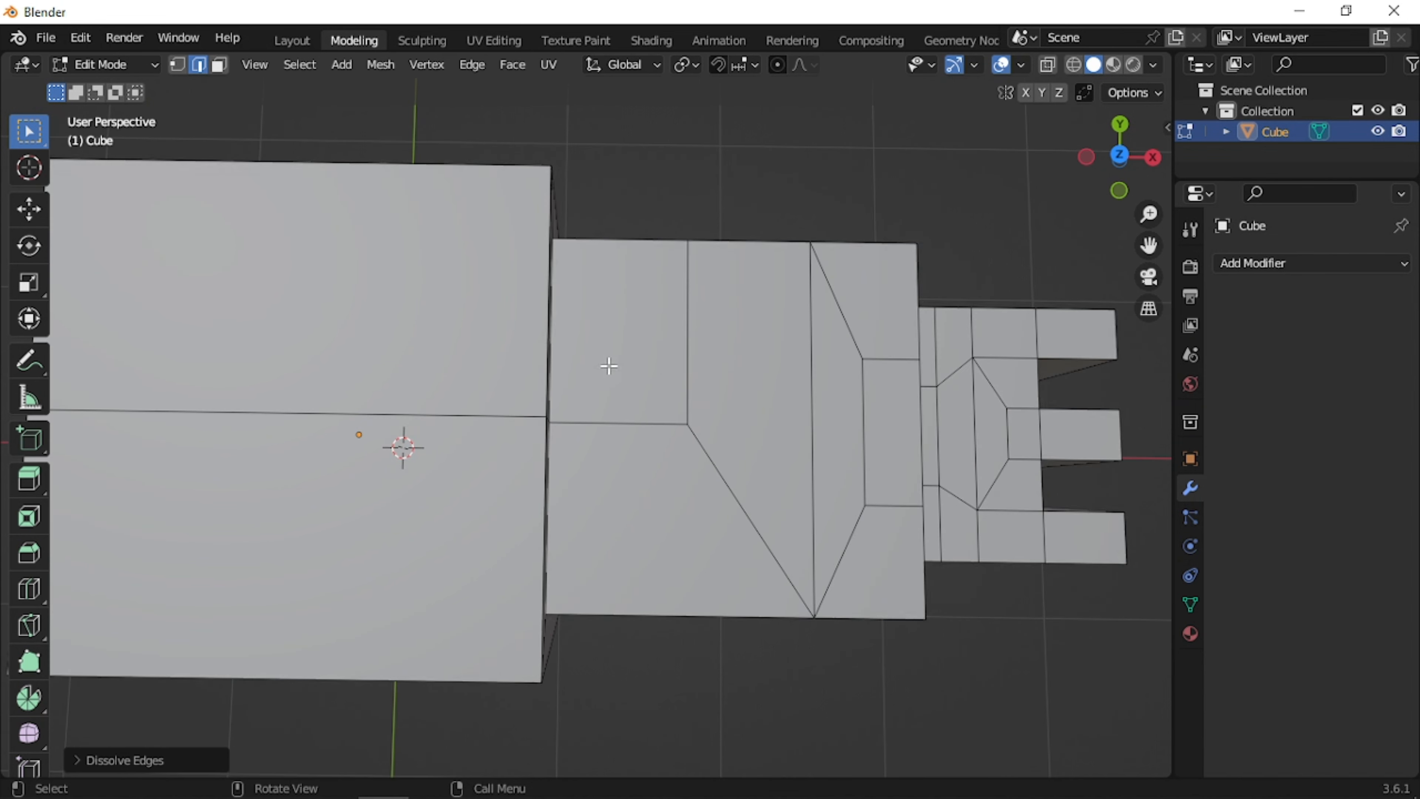
scroll(610, 369, down, 1)
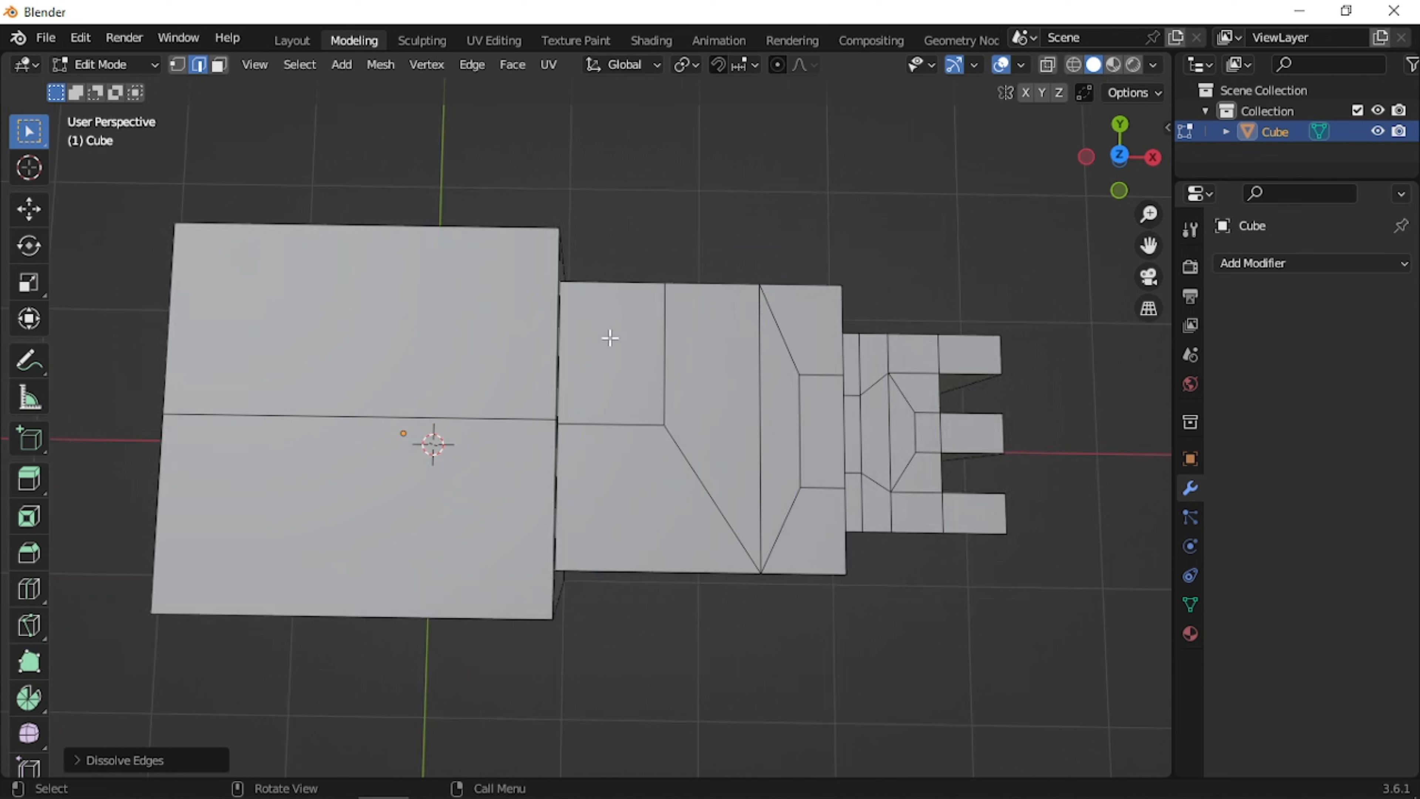